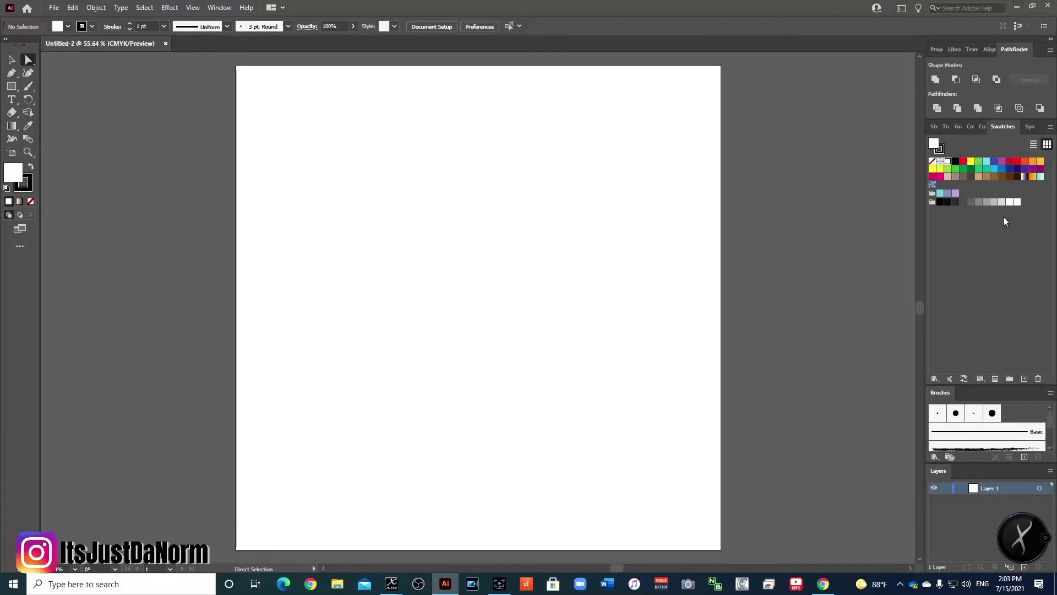
Step: Delete all the default swatches from the document, using the swatch list view, and return the swatches to thumbnail view
left_click(1033, 144)
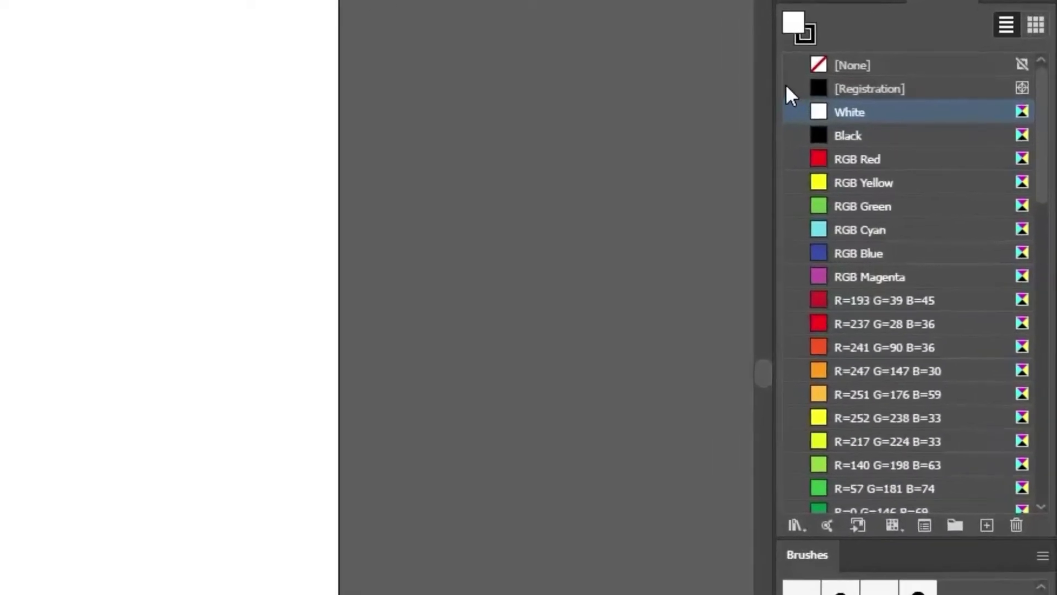
left_click_drag(787, 108, 949, 594)
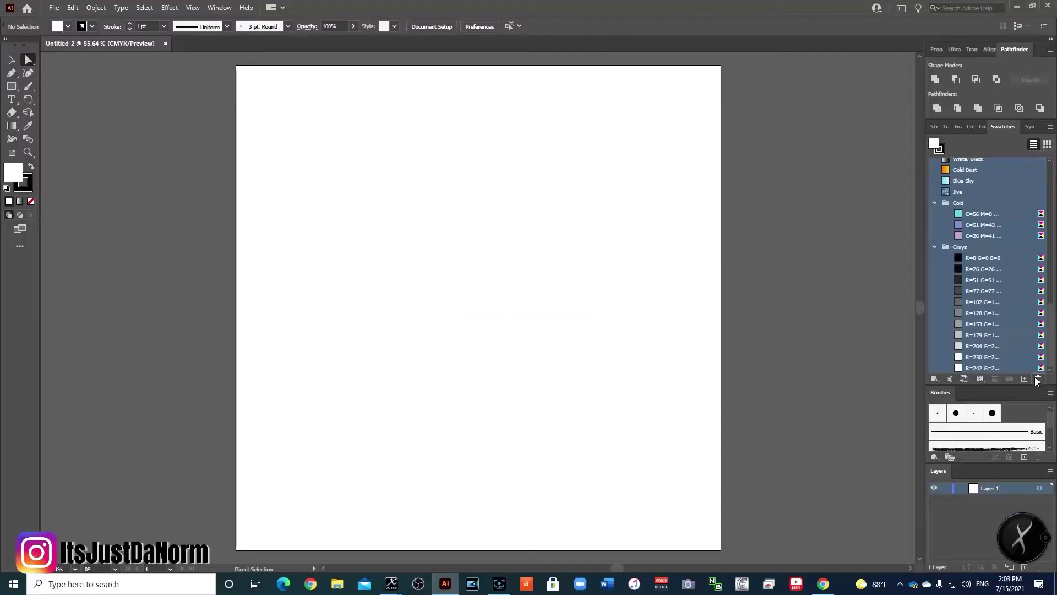
left_click(1007, 544)
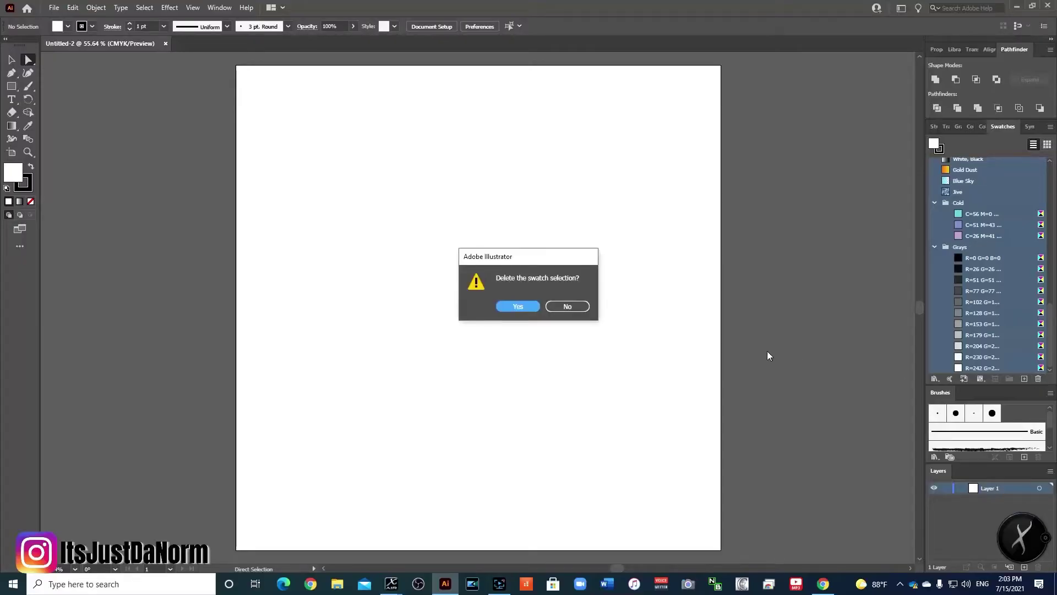
left_click(512, 307)
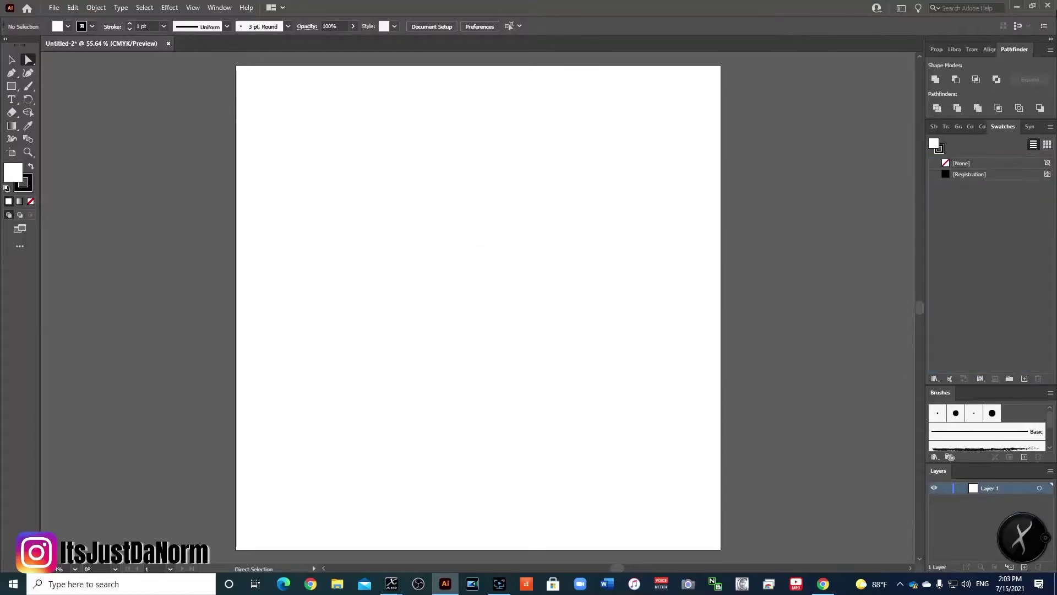
left_click(1047, 144)
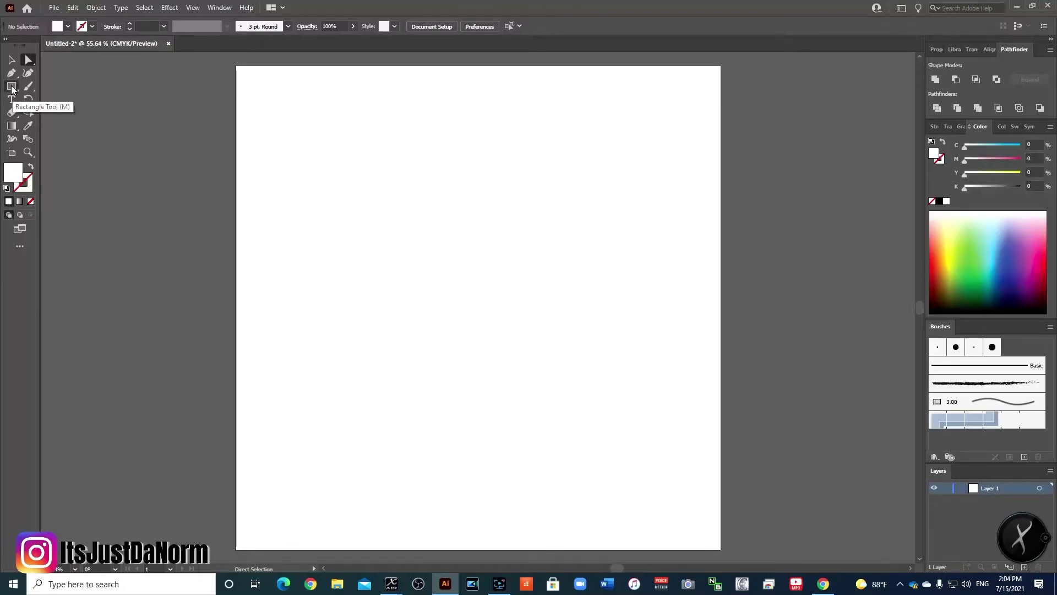
Step: Draw a square about 1.13 in wide near the artboard's upper-left corner with peach fill F2BF9C, and place two copies below it
left_click(12, 87)
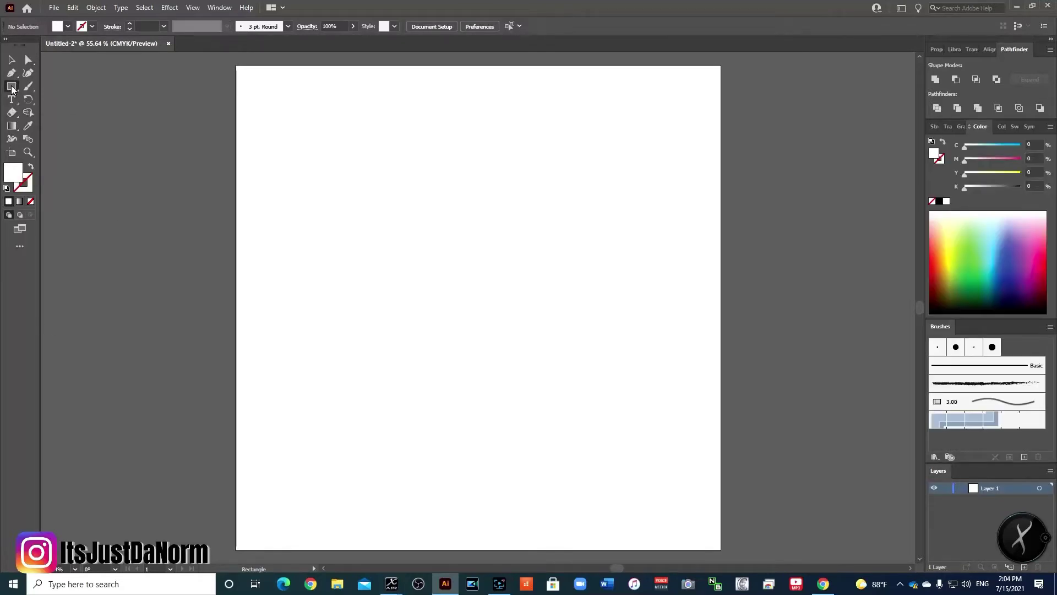
double_click(9, 174)
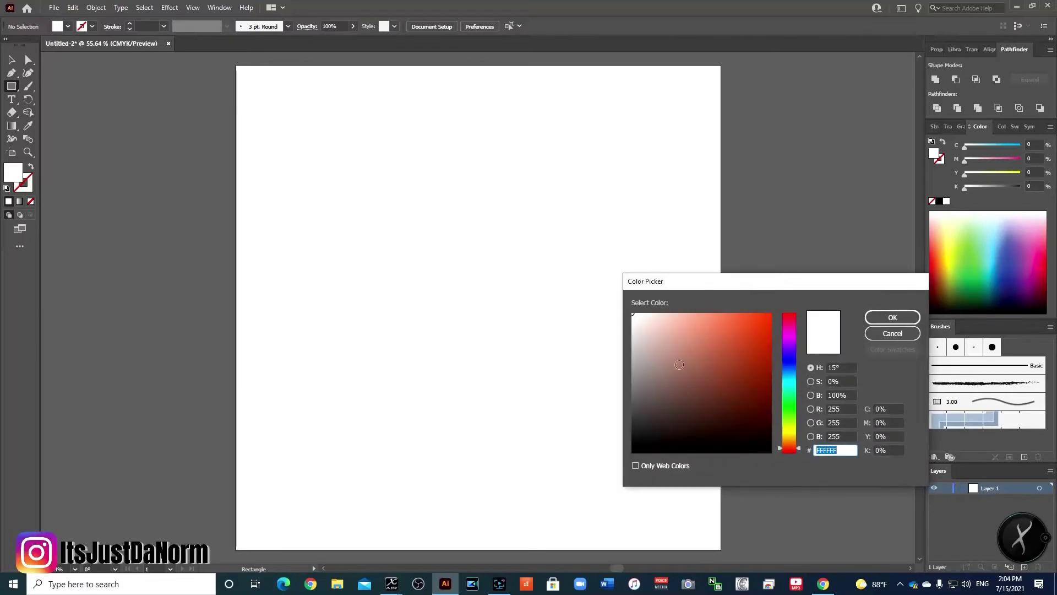
left_click_drag(785, 447, 786, 447)
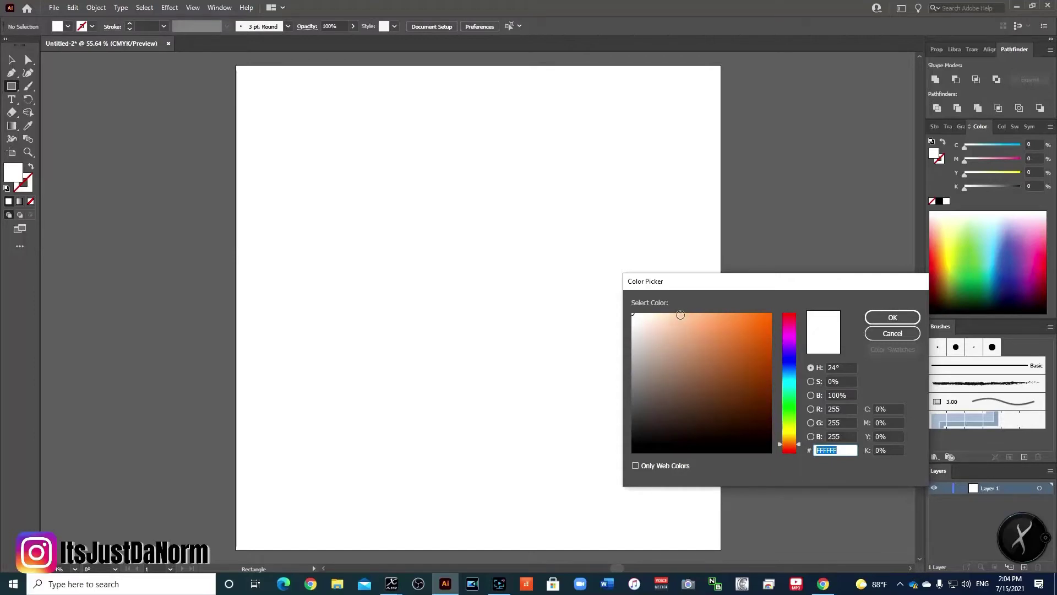
left_click(682, 319)
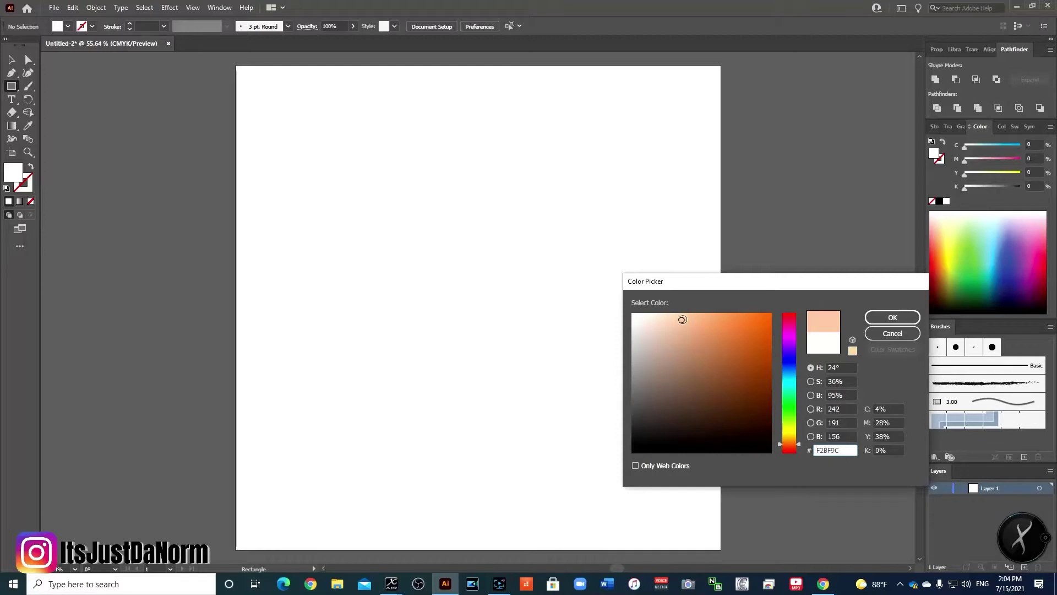
left_click(876, 319)
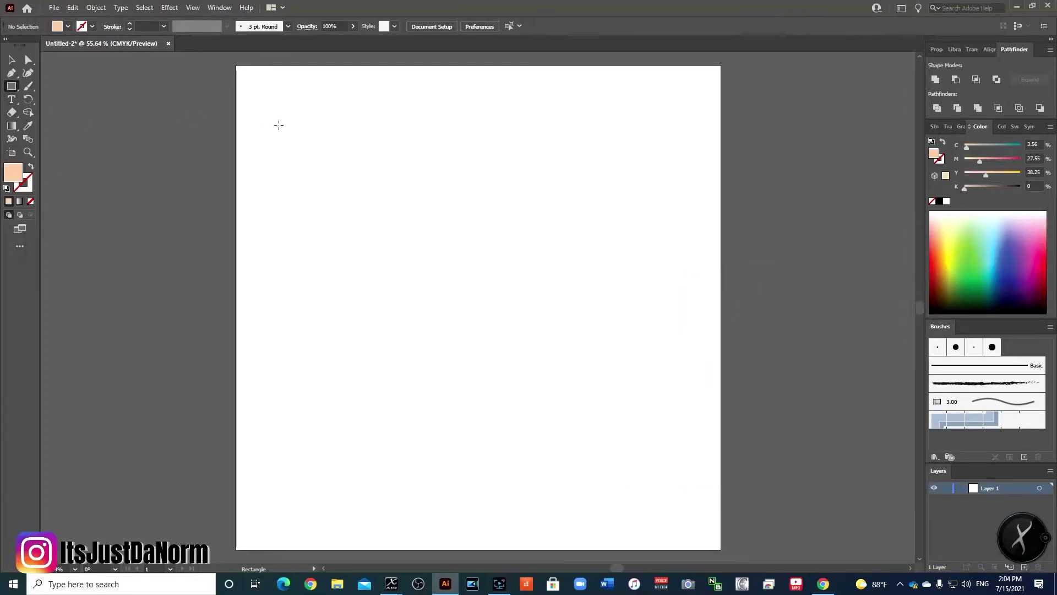
left_click_drag(278, 125, 309, 156)
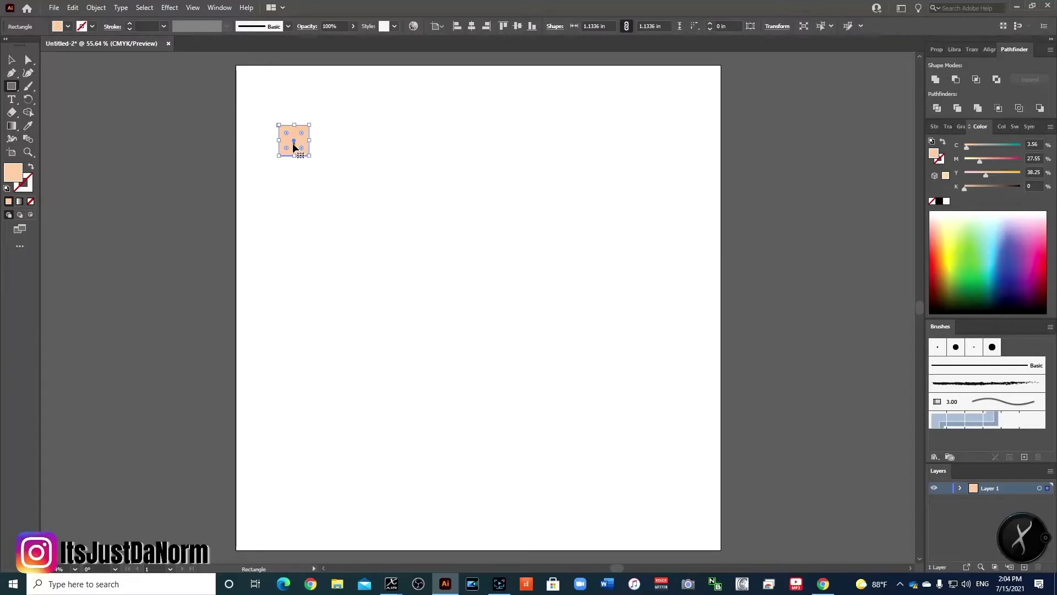
left_click_drag(294, 144, 294, 224)
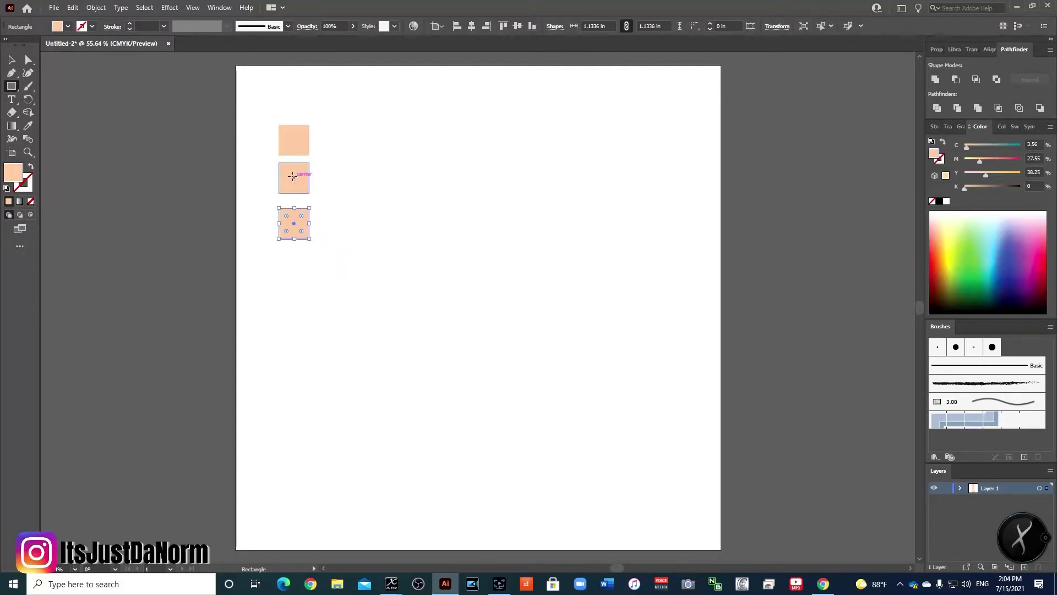
Step: Recolor the middle square of the column to a salmon pink, E8A38B
key("v")
left_click(294, 177)
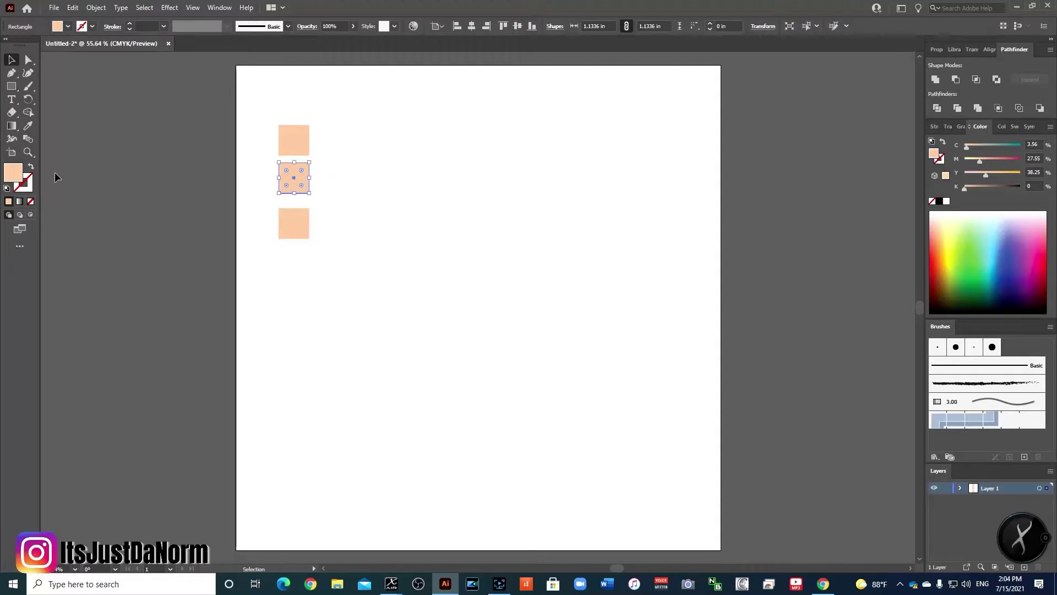
double_click(13, 172)
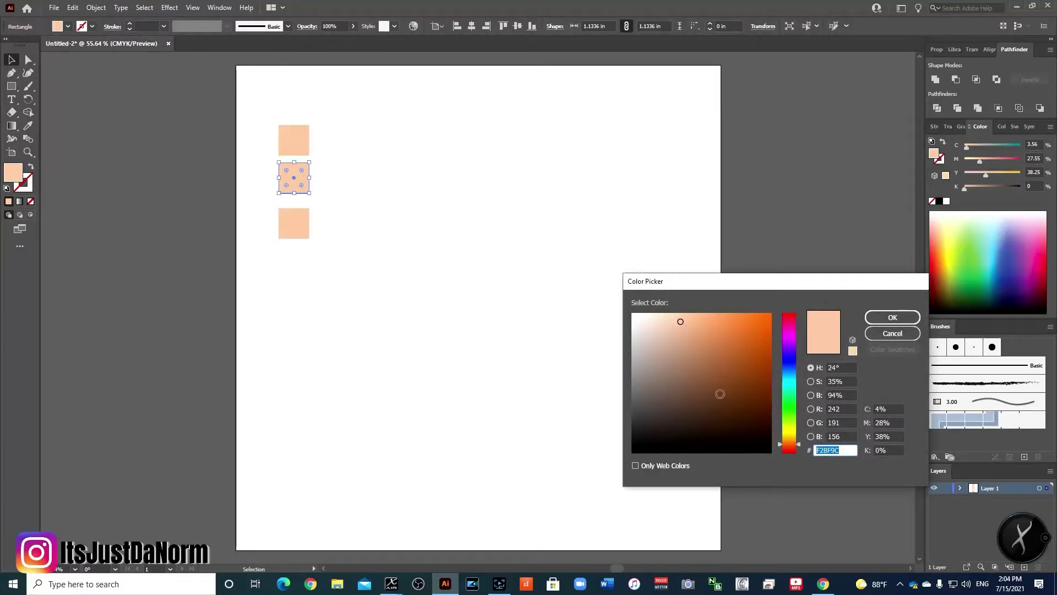
left_click_drag(782, 447, 782, 444)
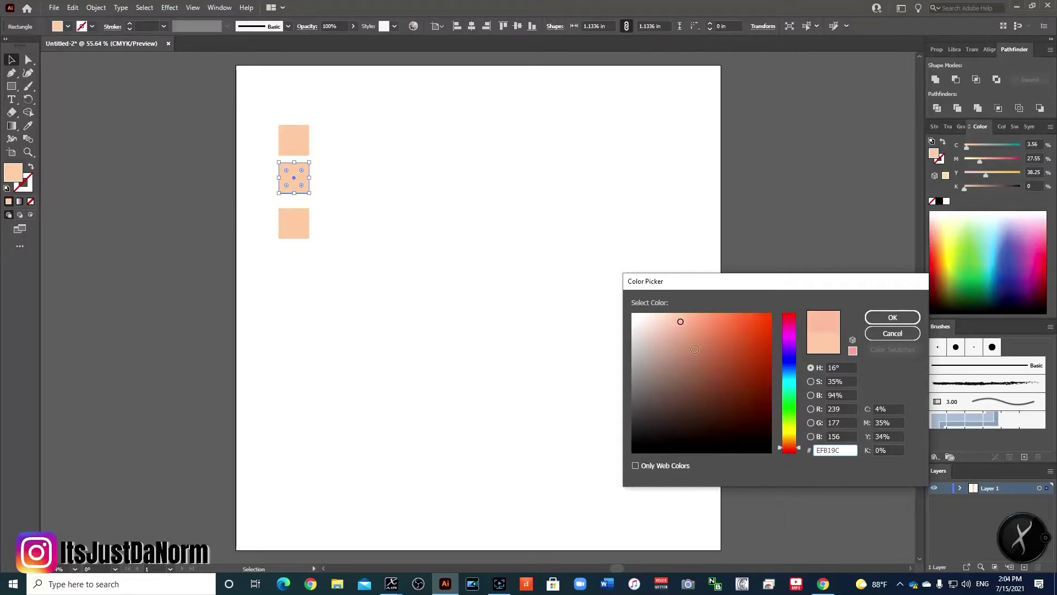
left_click_drag(688, 329, 686, 322)
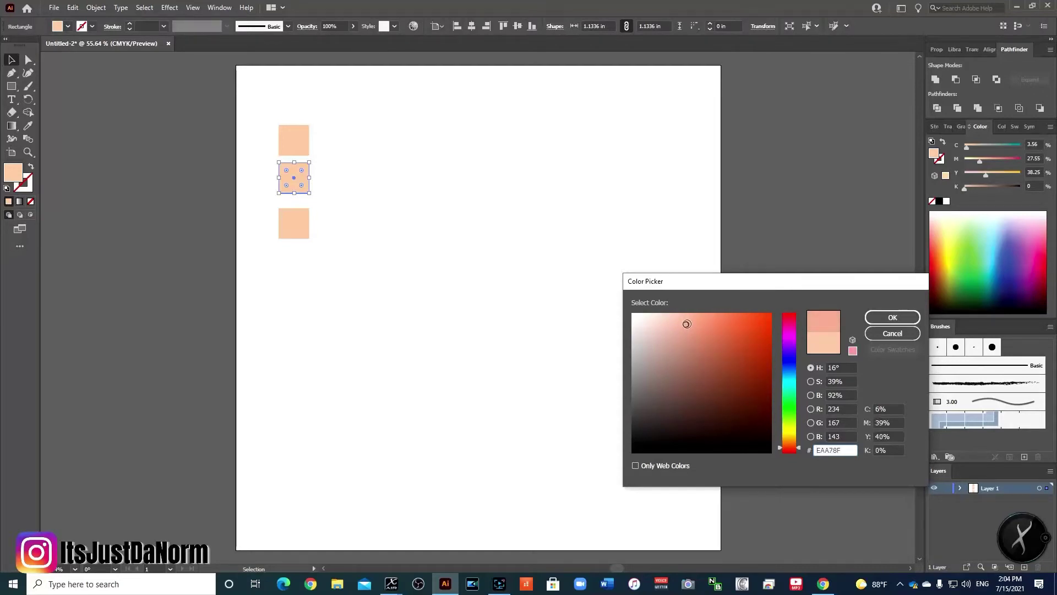
left_click(883, 321)
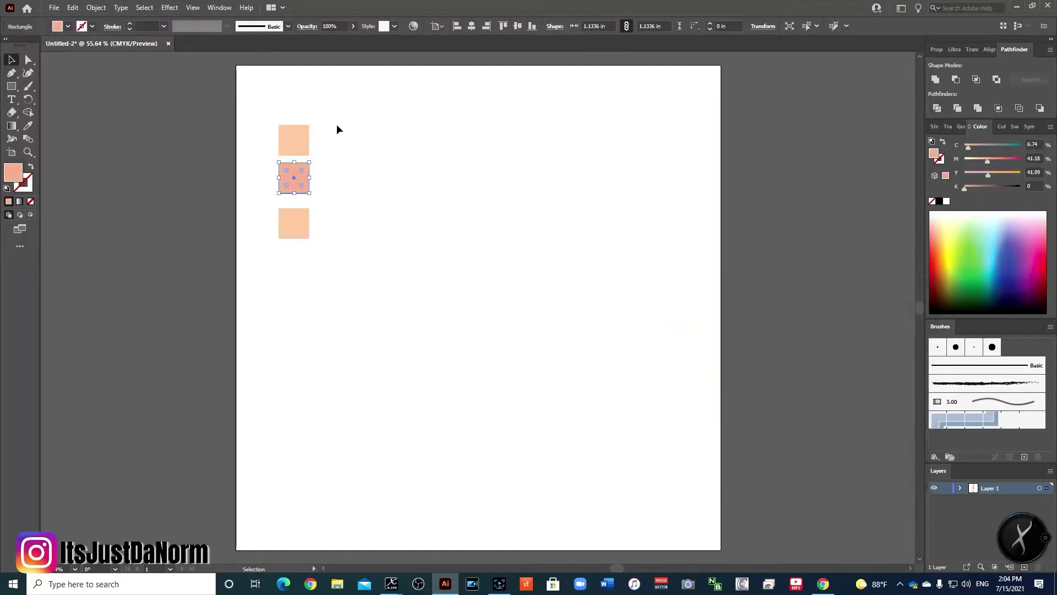
left_click(364, 197)
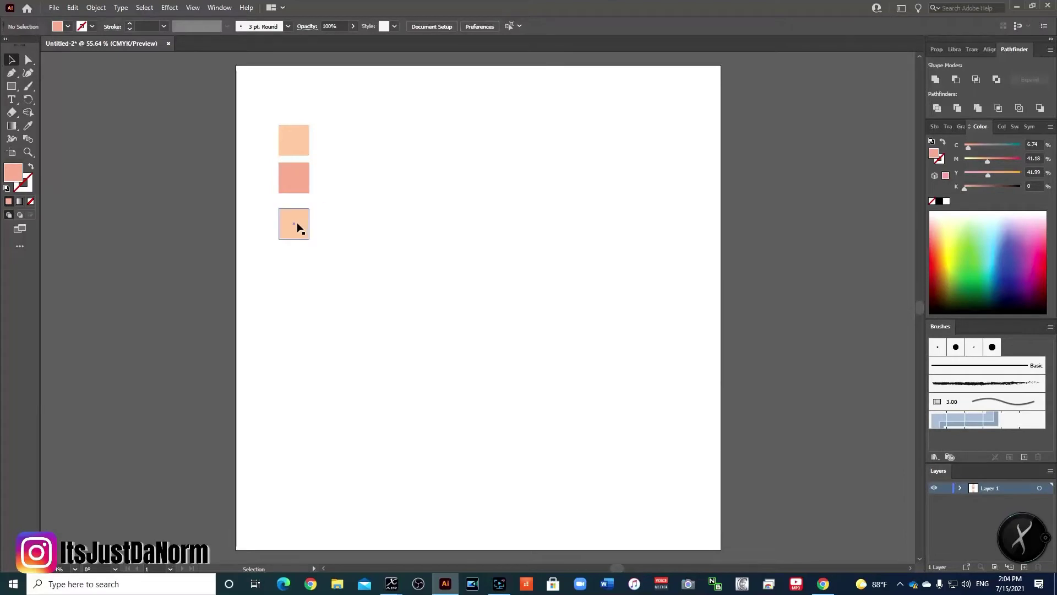
Step: Recolor the lowest square of the column to a darker reddish tone, C98571
left_click(296, 222)
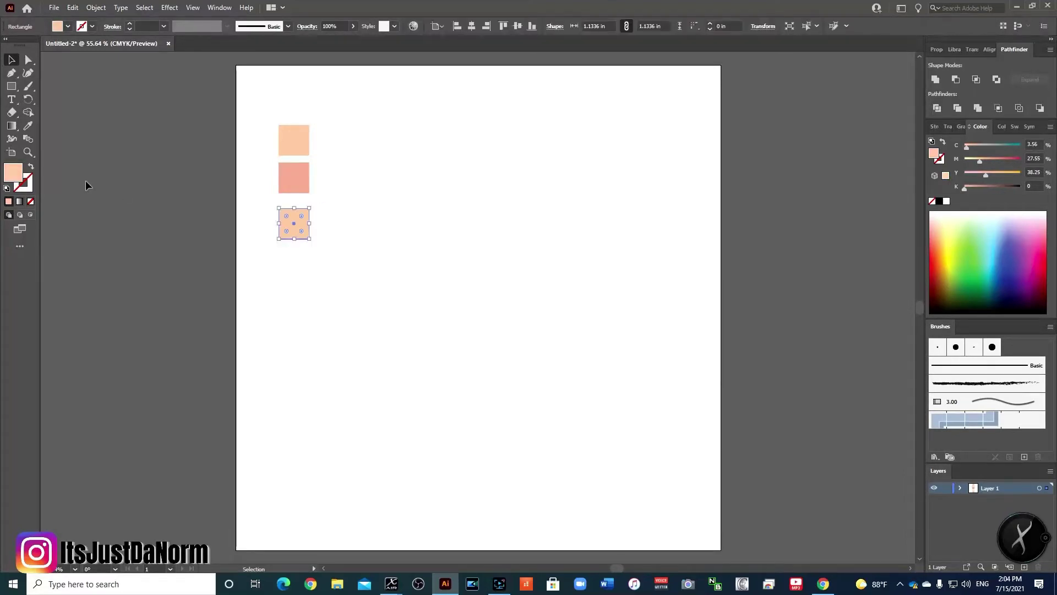
double_click(18, 178)
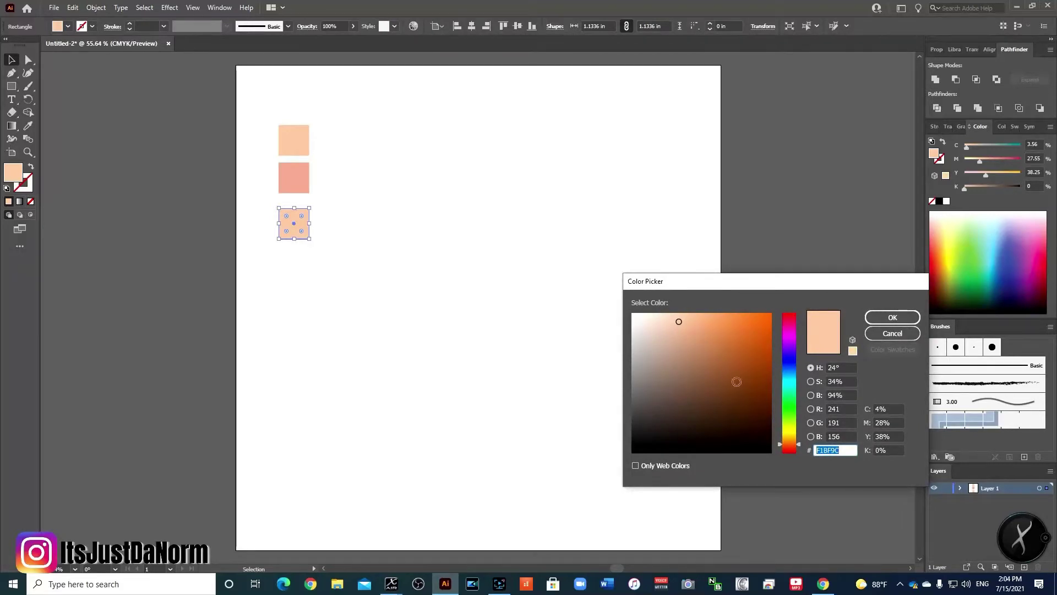
left_click(779, 442)
left_click_drag(777, 441, 778, 445)
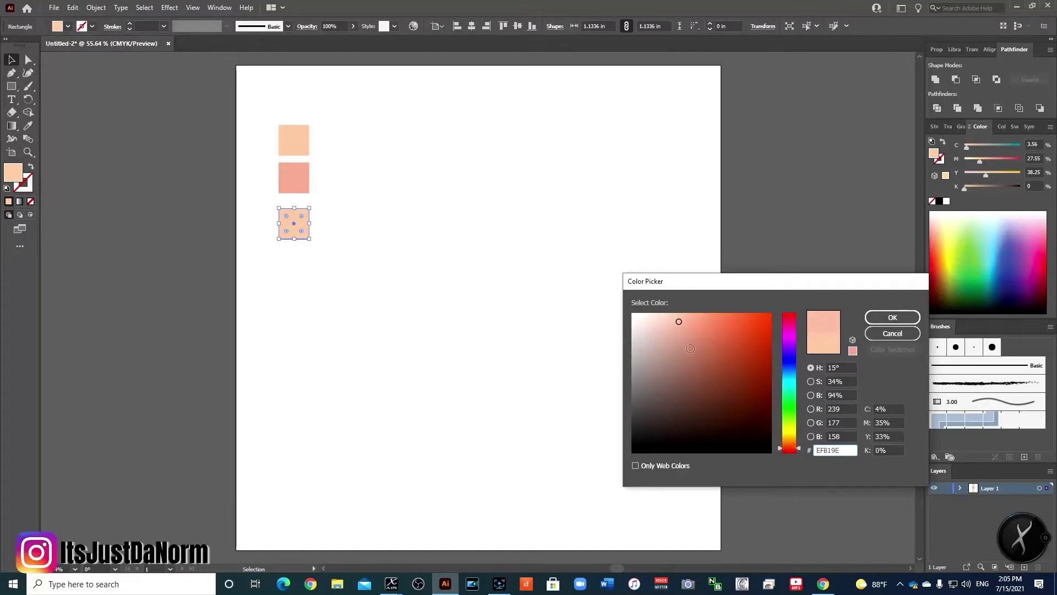
mouse_move(693, 325)
left_mouse_down()
mouse_move(678, 324)
mouse_move(693, 342)
left_mouse_up()
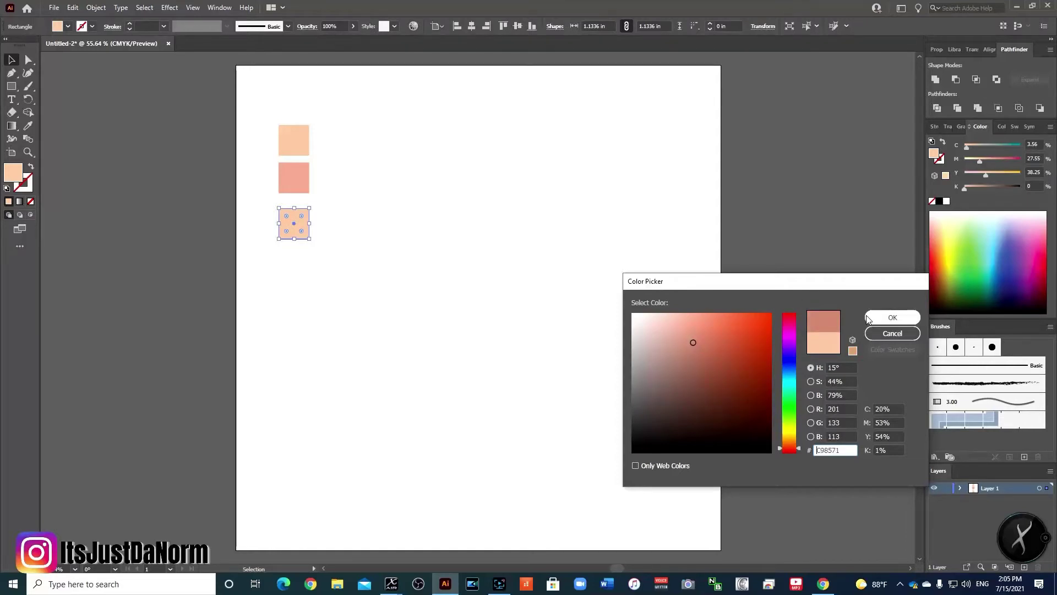
left_click(892, 317)
left_click(509, 213)
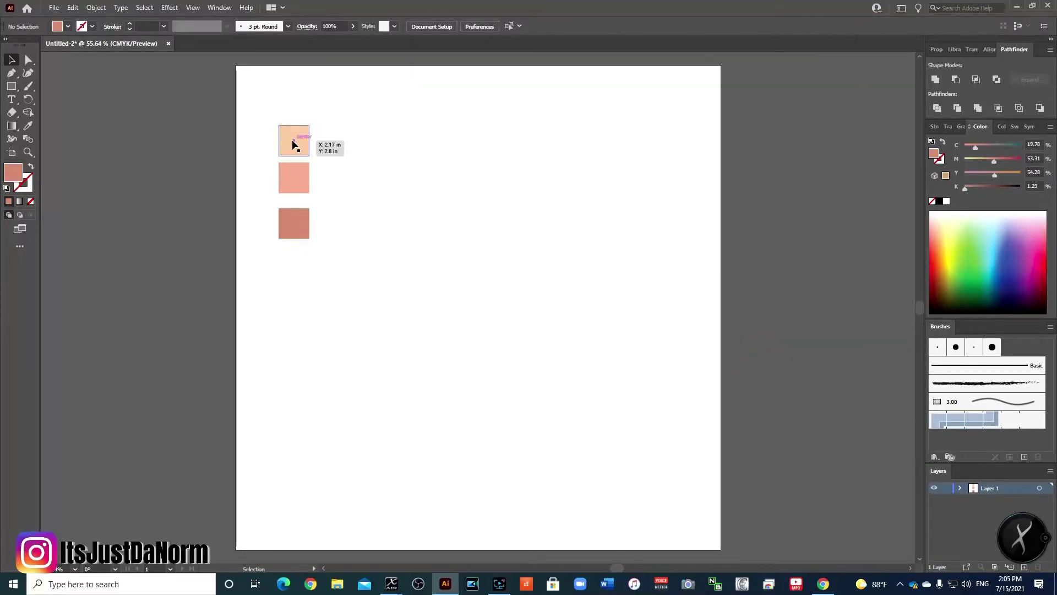
Step: Copy the peach square to the artboard's upper-right area and stack two more copies below it as a second column
left_click_drag(293, 144, 593, 216)
left_click_drag(593, 149, 593, 140)
left_click_drag(599, 180, 600, 176)
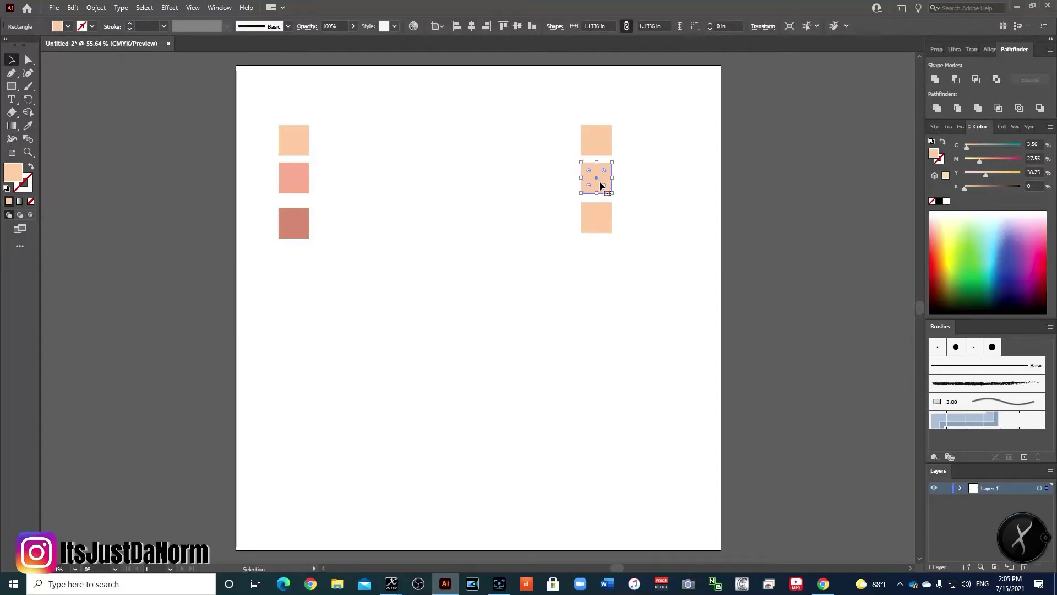
left_click_drag(593, 221, 588, 220)
Step: Apply the first column's salmon pink to the middle square of the second column with the Eyedropper
left_click(302, 181)
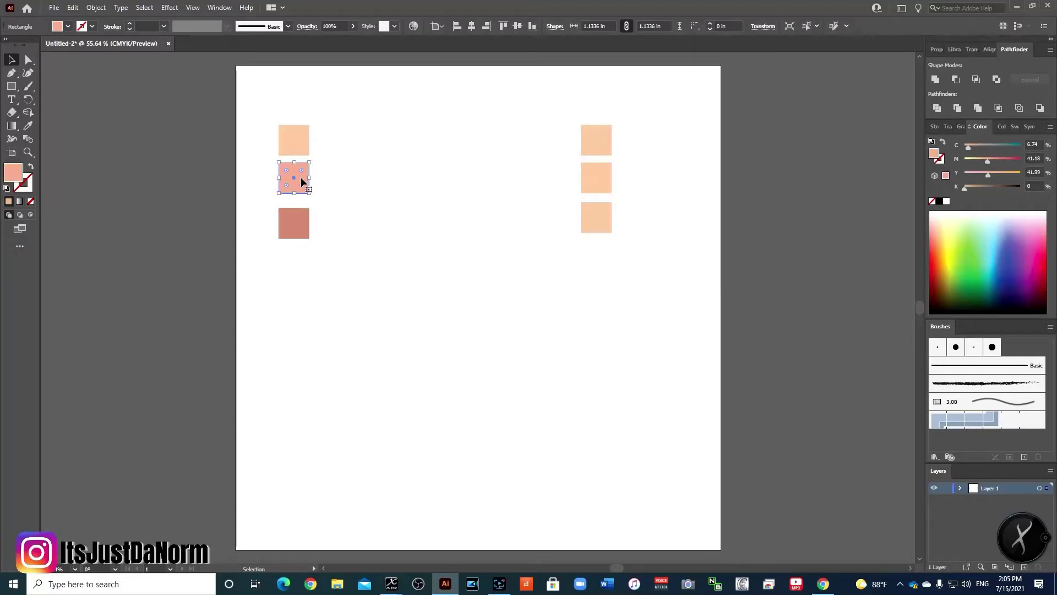
left_click(599, 177)
key("i")
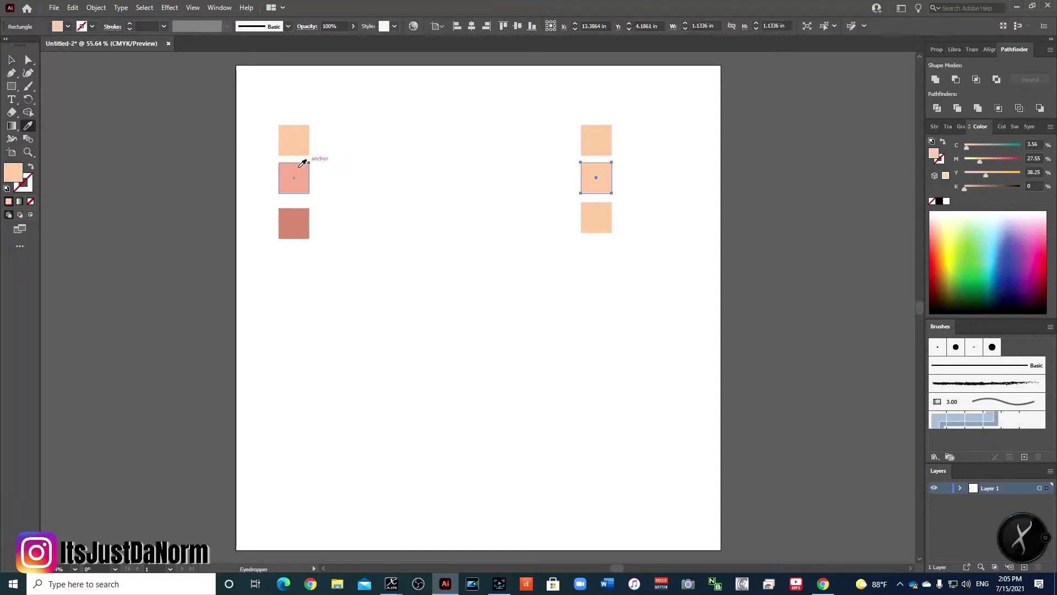
left_click(289, 173)
key("v")
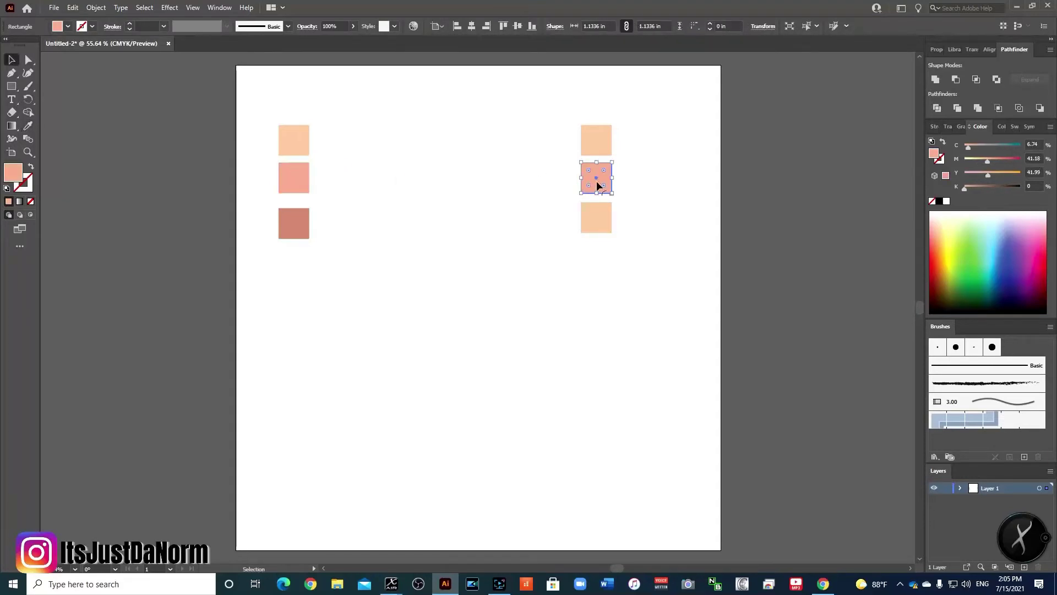
Step: Darken the fill of the second column's middle square to reddish brown A05744
double_click(16, 178)
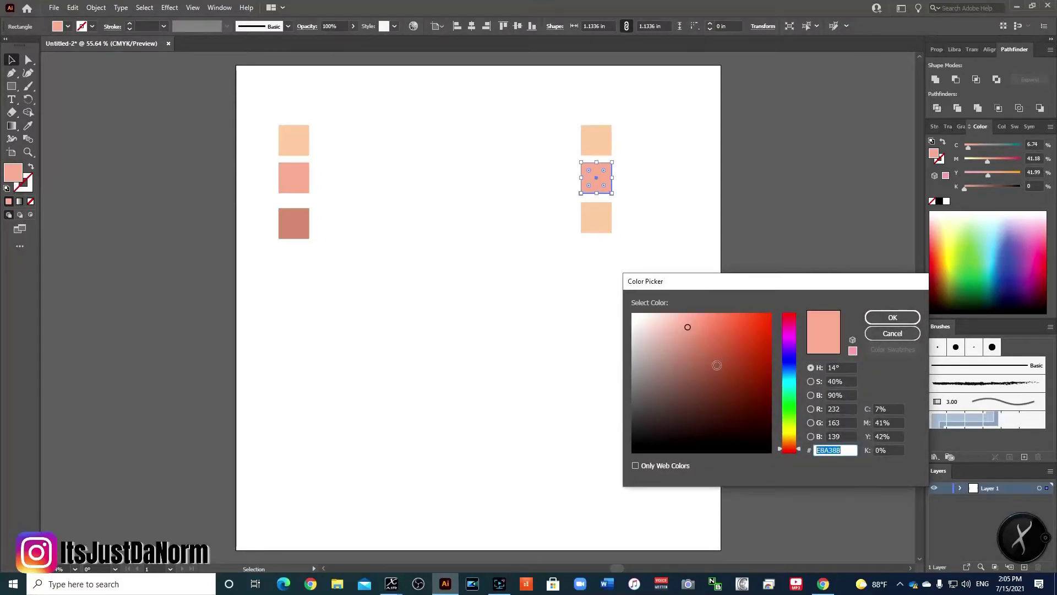
left_click(712, 364)
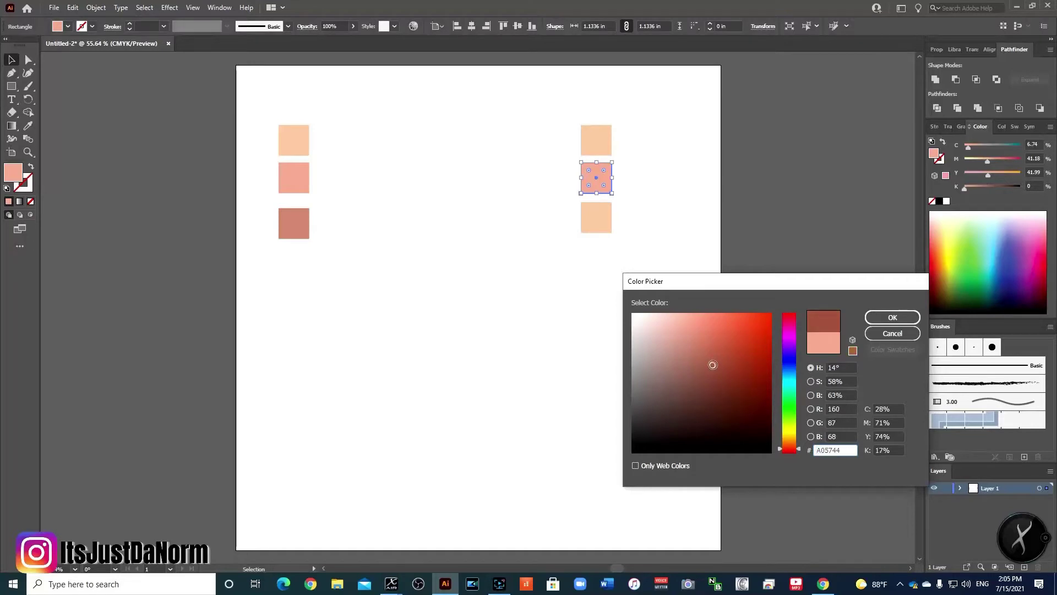
left_click(899, 321)
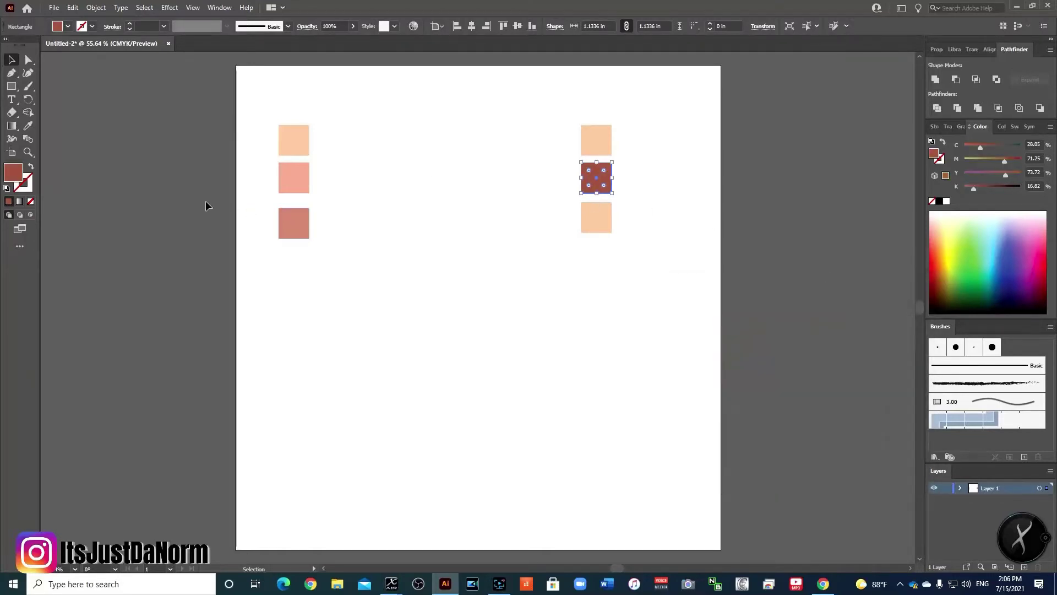
Step: Recolor the top square of the second column to dark brown 874A21
left_click(293, 144)
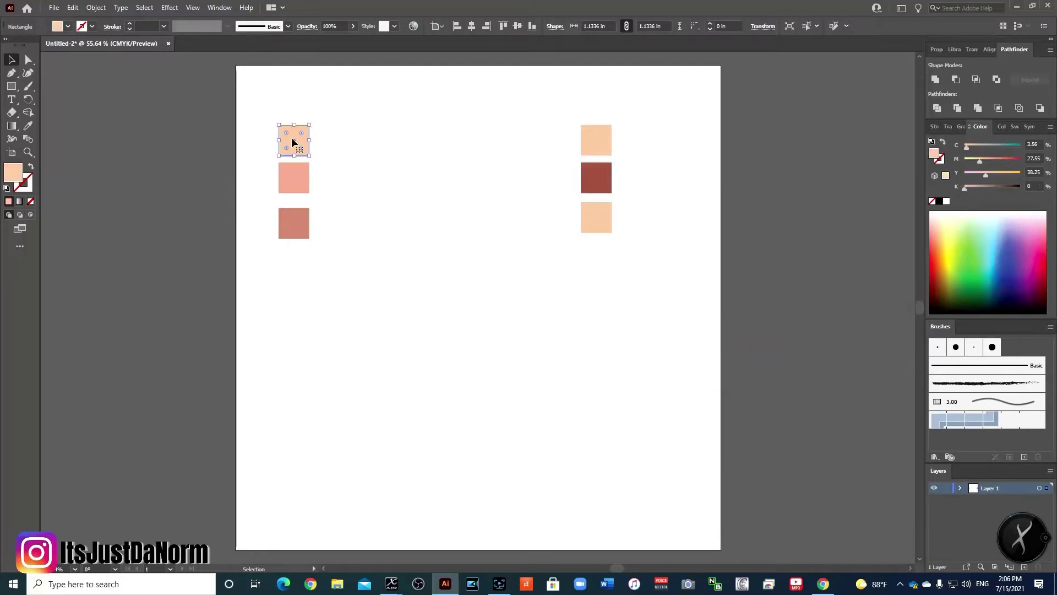
left_click(598, 143)
double_click(25, 174)
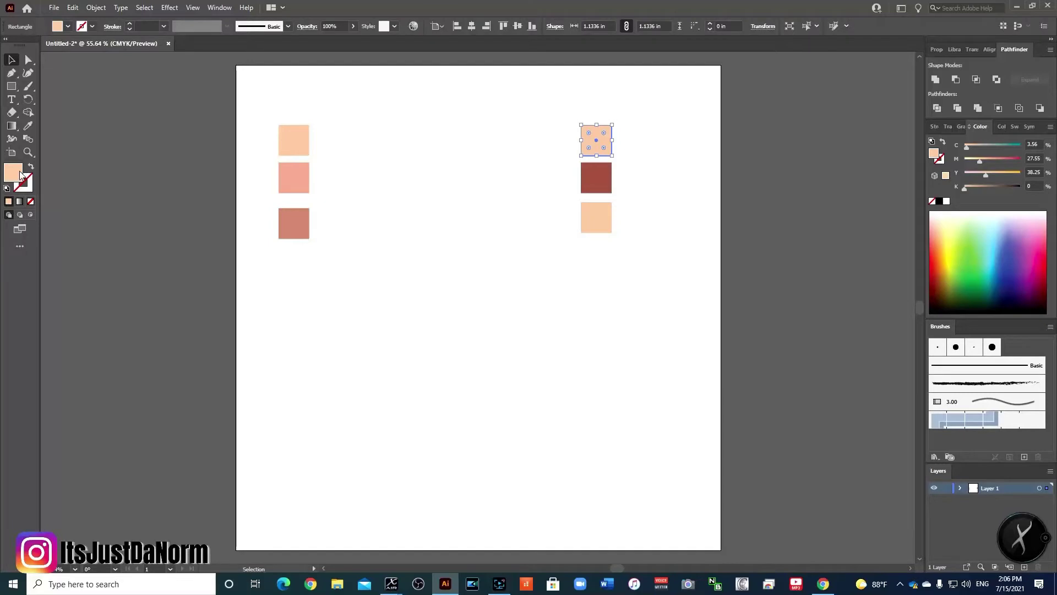
left_click(724, 352)
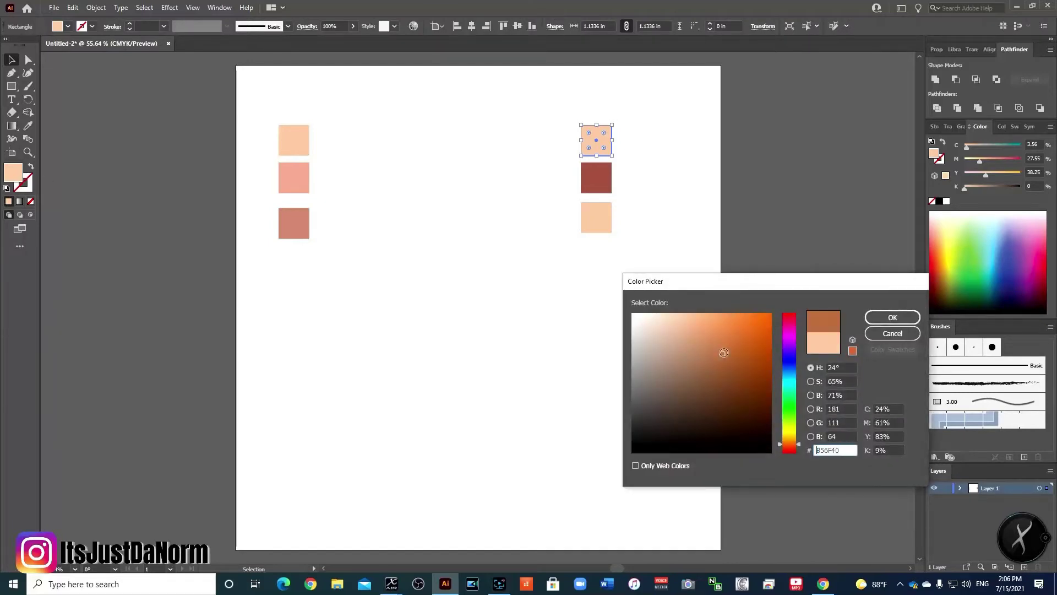
left_click(717, 361)
left_click_drag(718, 361, 738, 378)
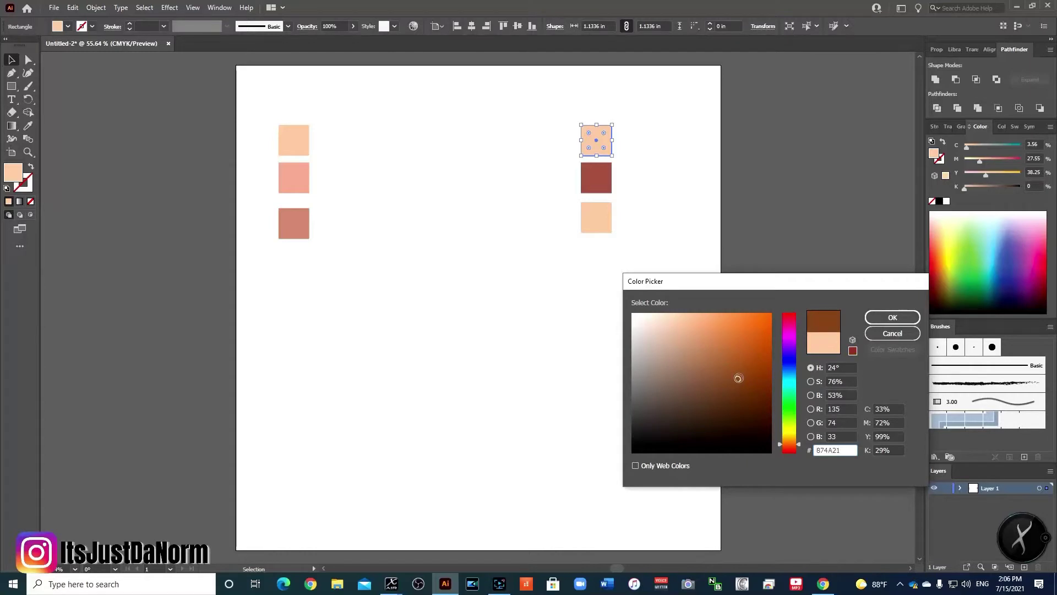
key("Return")
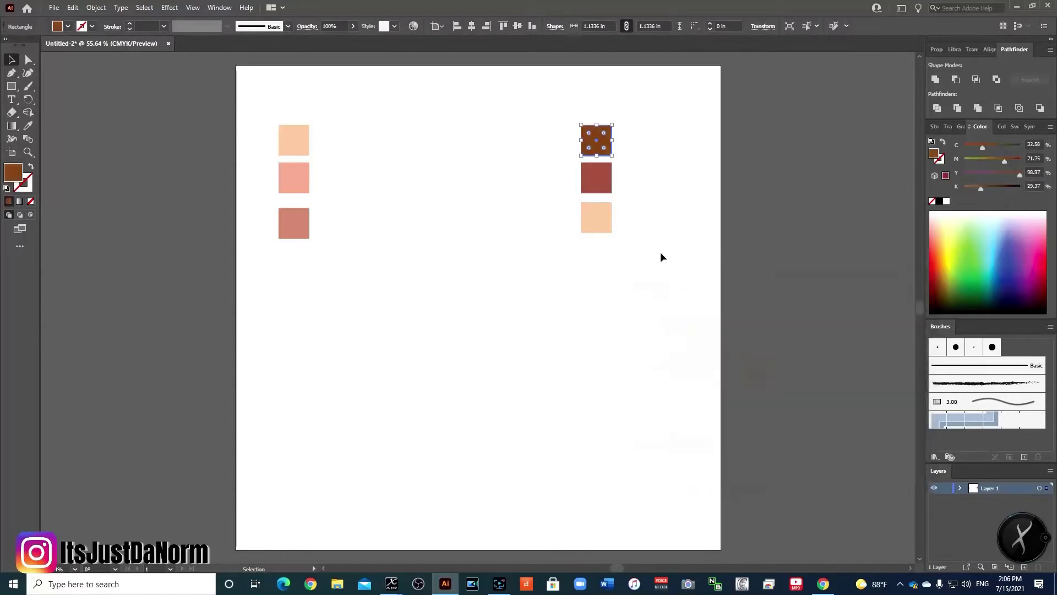
Step: Nudge the second column's bottom square down level with the first column's and apply that column's dusty pink with the Eyedropper
left_click(430, 226)
left_click(301, 225)
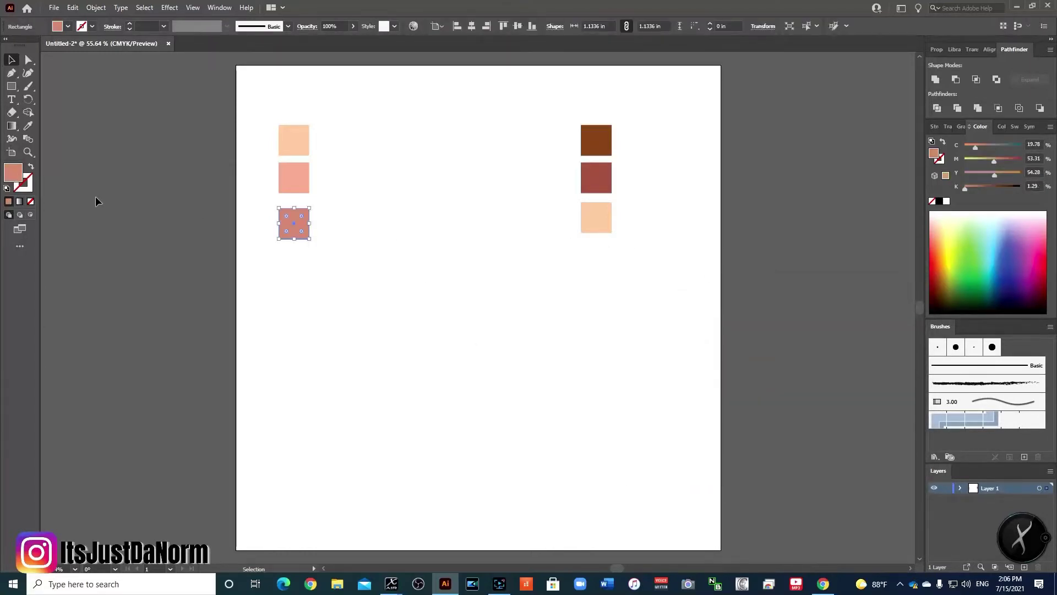
left_click(604, 221)
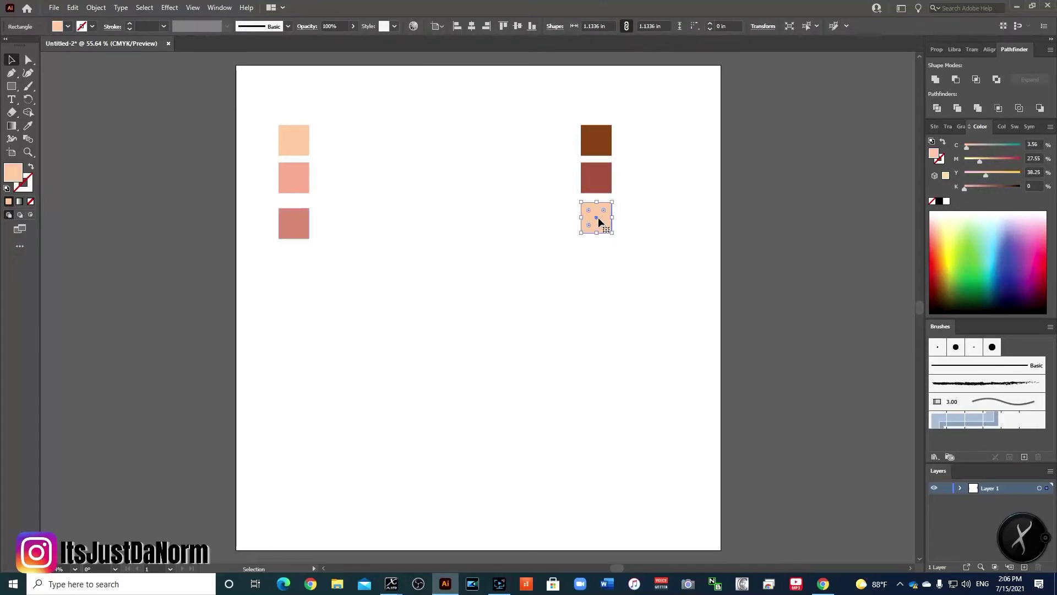
left_click_drag(598, 217, 598, 223)
key("i")
left_click(295, 221)
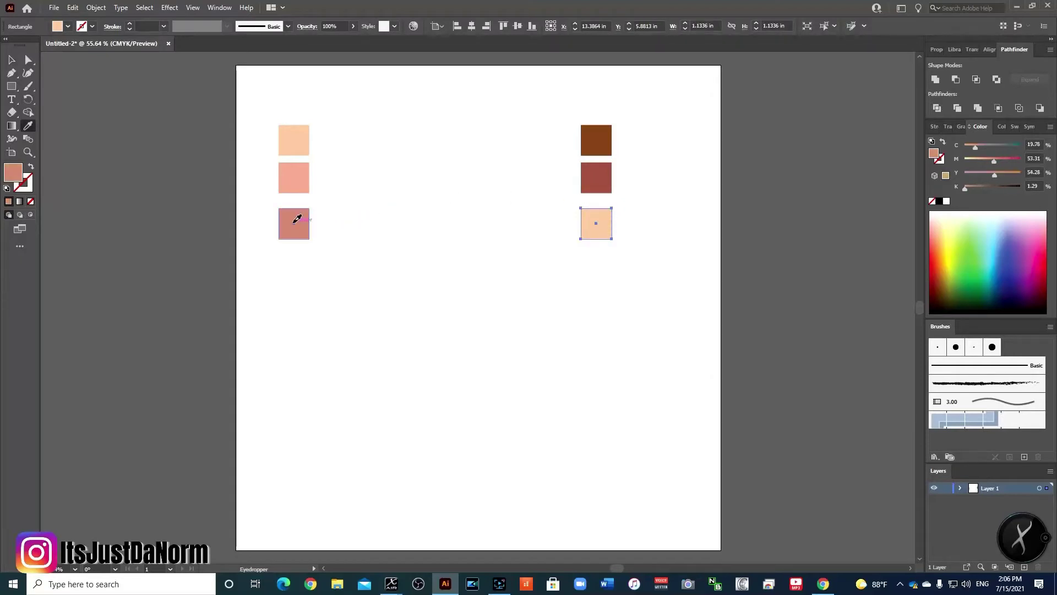
Step: Darken the fill of the second column's bottom square to deep maroon 662D24 and deselect it
double_click(13, 173)
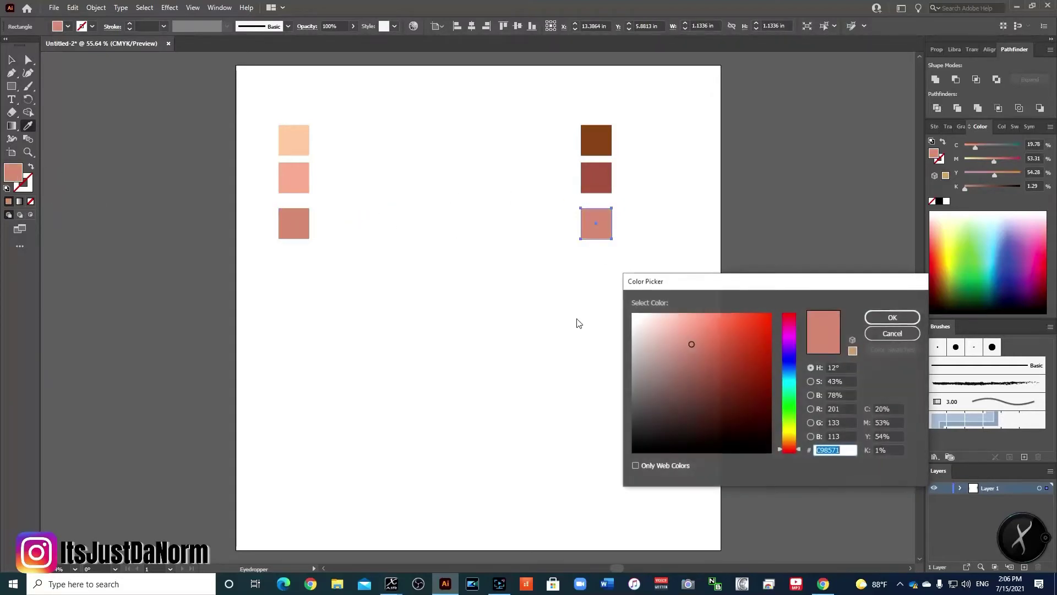
left_click_drag(699, 354, 733, 380)
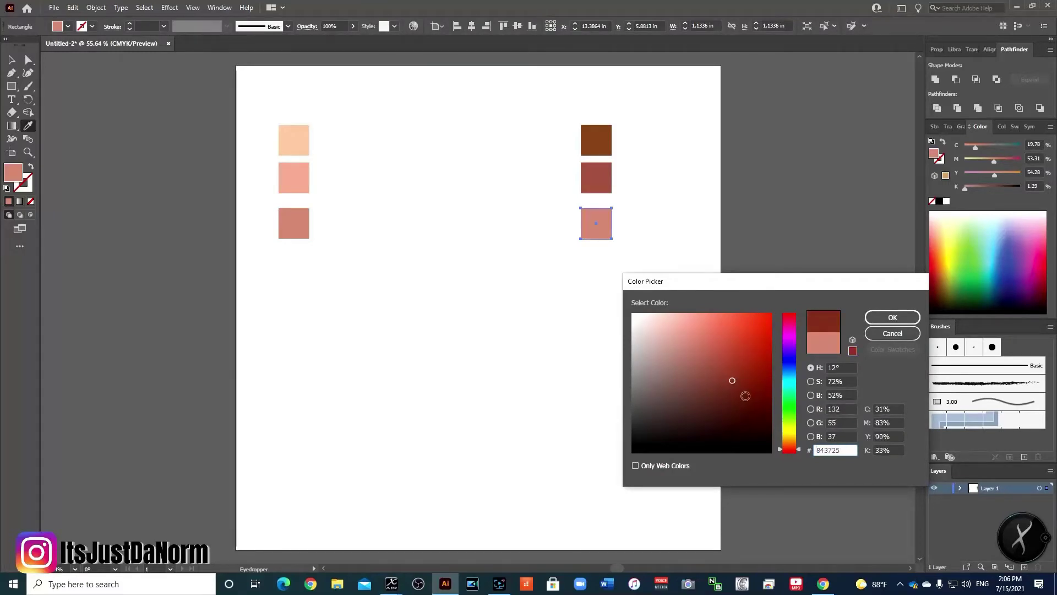
left_click_drag(784, 446, 785, 450)
left_click_drag(734, 379, 722, 397)
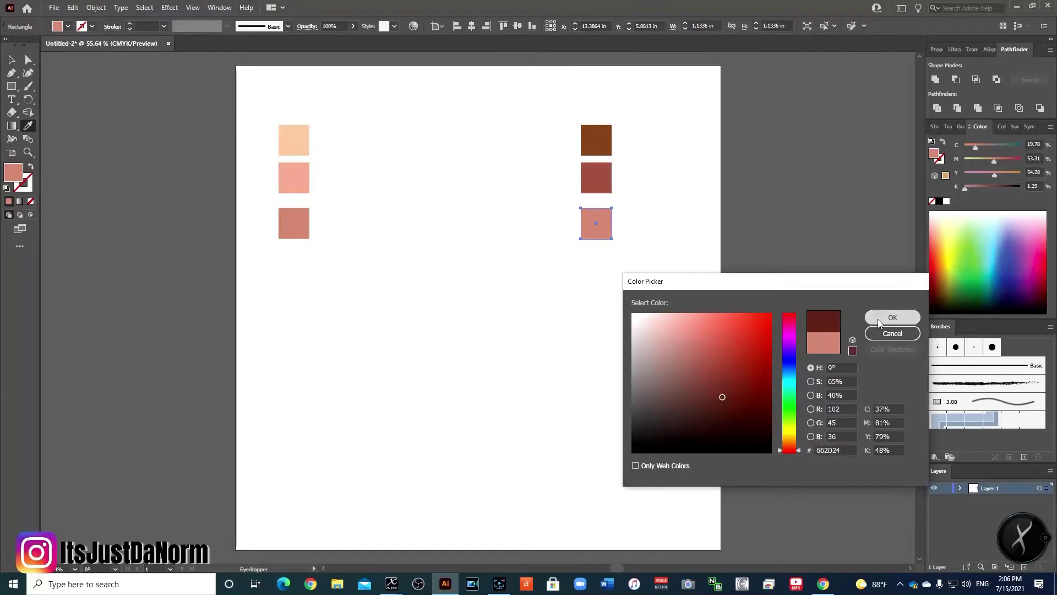
left_click(879, 317)
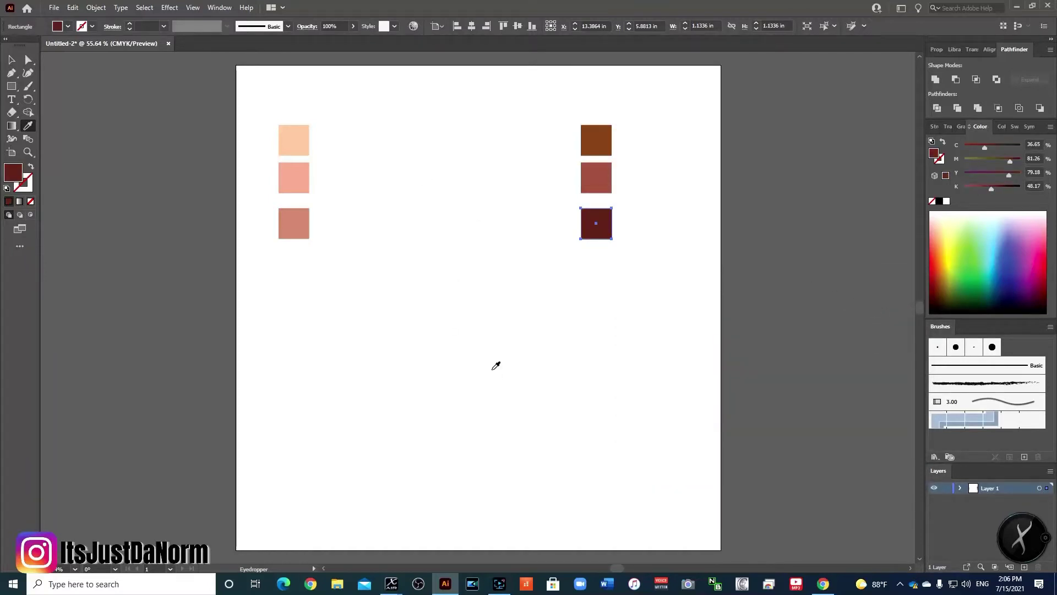
key("v")
left_click(457, 298)
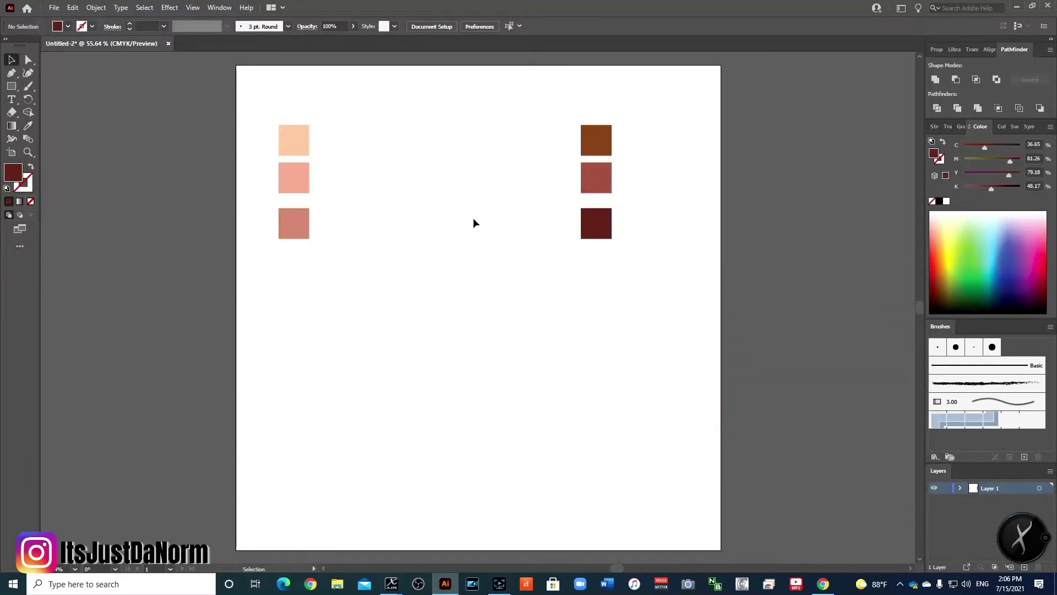
Step: Select the peach and dark brown squares of the top row and open the Blend Options
left_click_drag(262, 117, 627, 157)
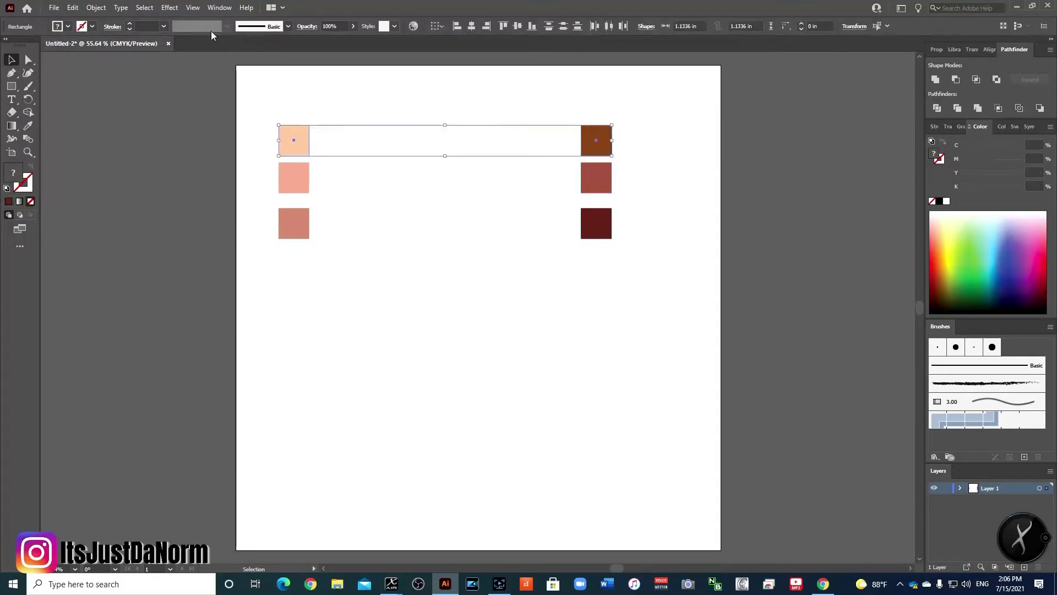
left_click(95, 8)
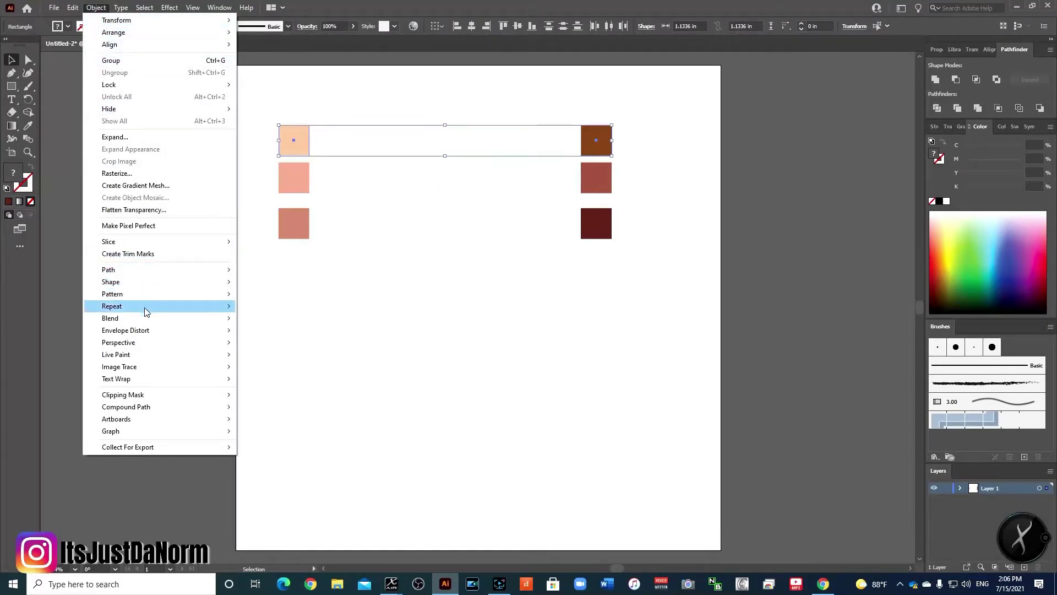
mouse_move(147, 319)
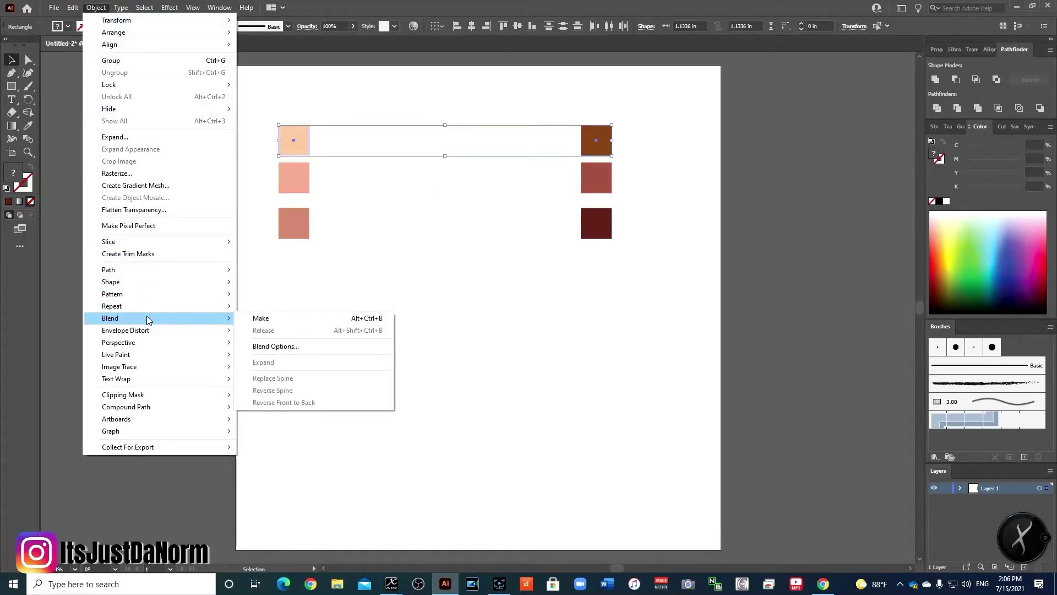
left_click(267, 347)
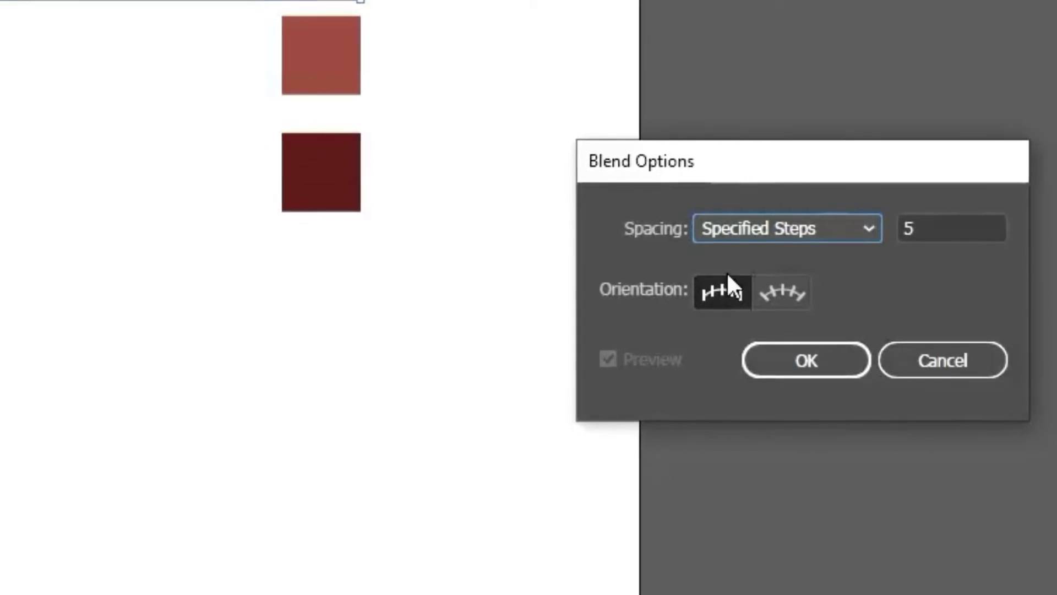
Step: Try the Smooth Color and Specified Distance spacings and the alternate orientation, then restore Specified Steps and the original orientation
left_click(834, 227)
left_click(820, 257)
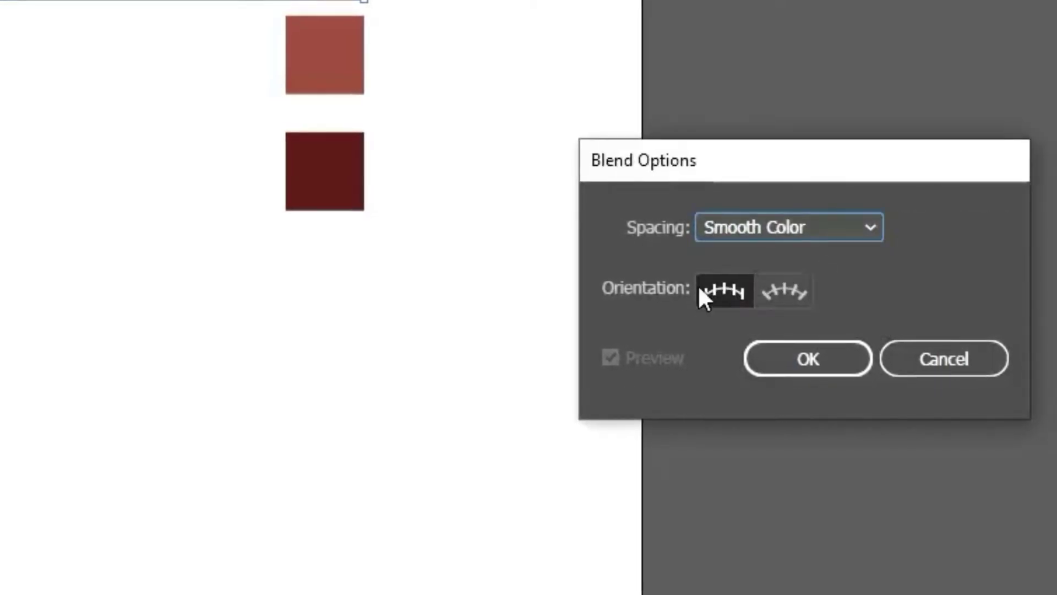
left_click(826, 226)
left_click(818, 317)
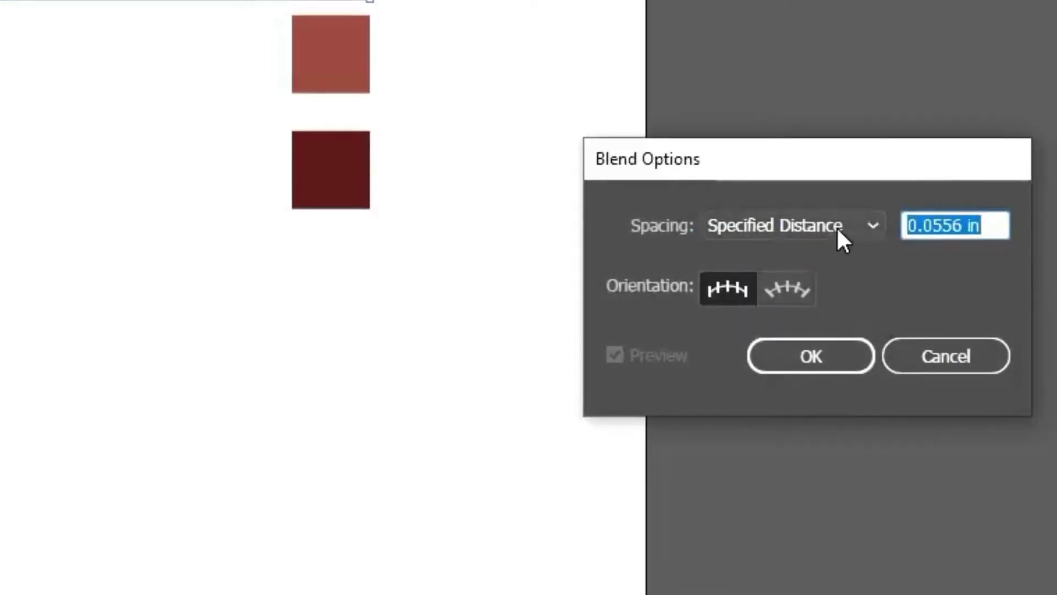
left_click(837, 227)
left_click(824, 285)
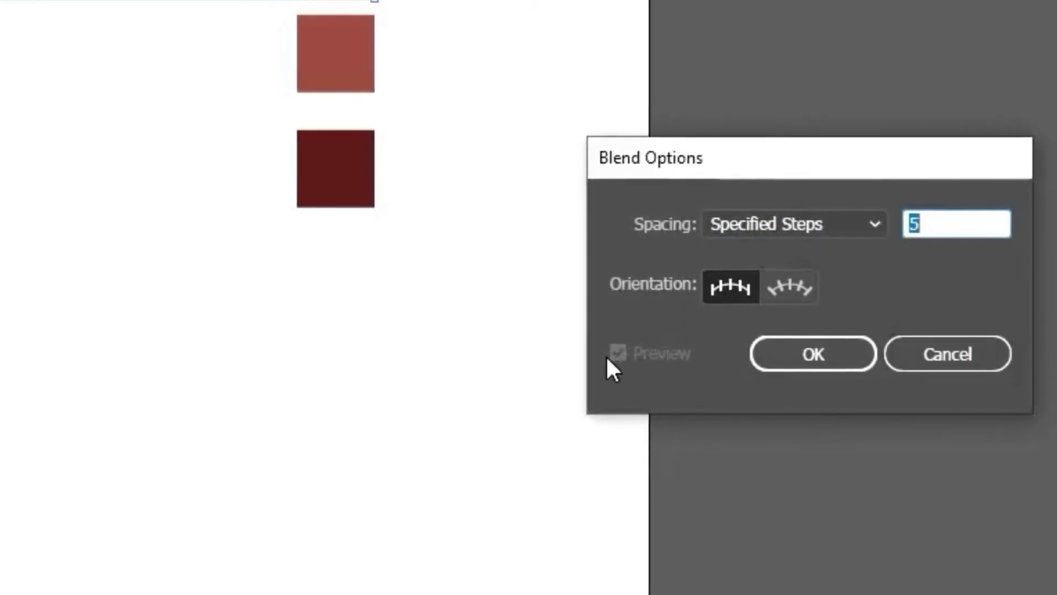
left_click(793, 285)
left_click(730, 292)
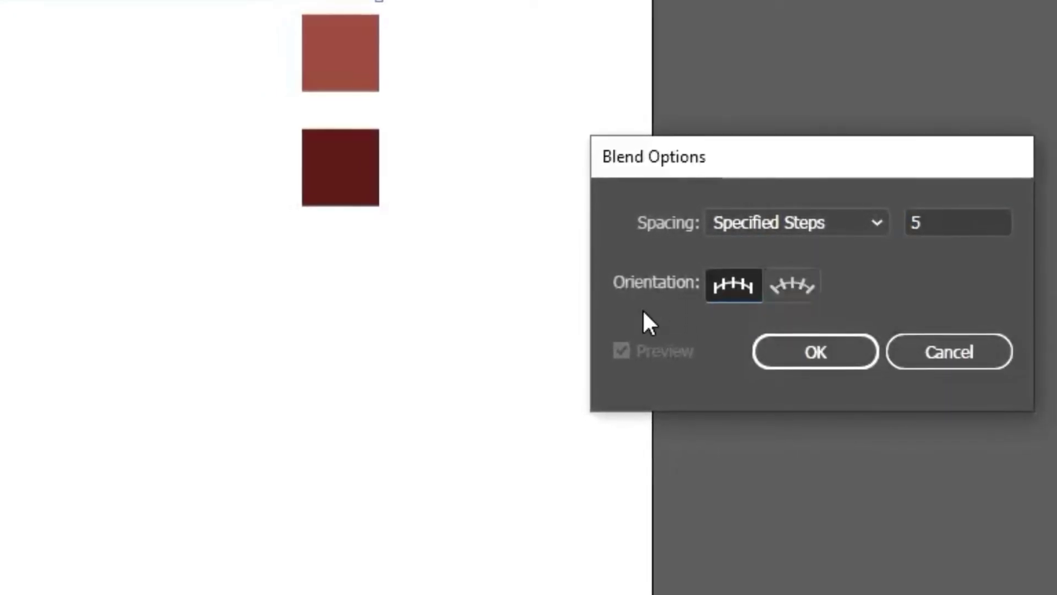
Step: Set the blend spacing to 6 specified steps
left_click(924, 220)
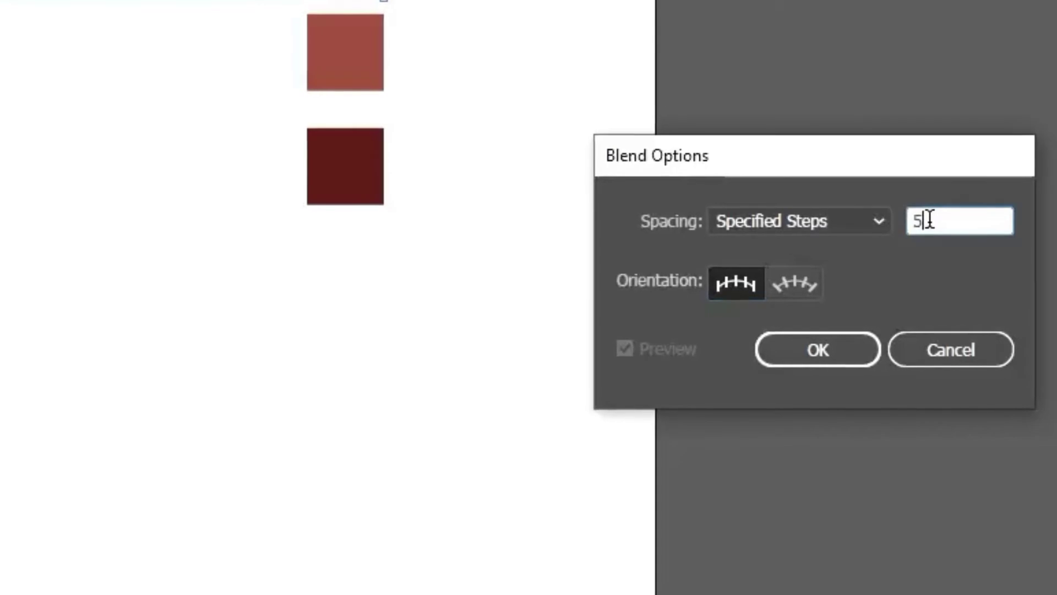
left_click_drag(922, 227, 835, 240)
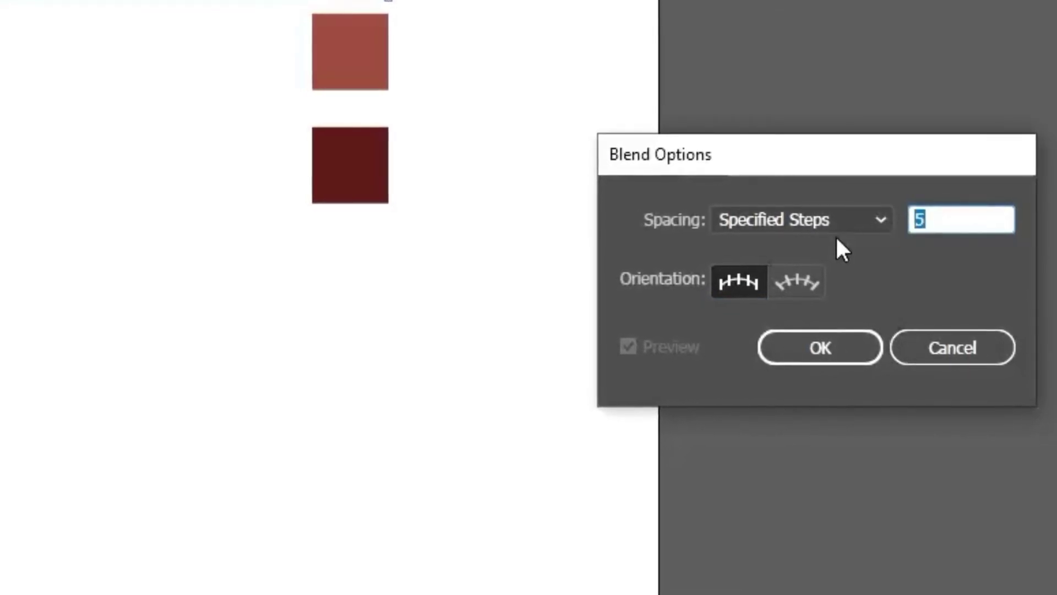
type("7")
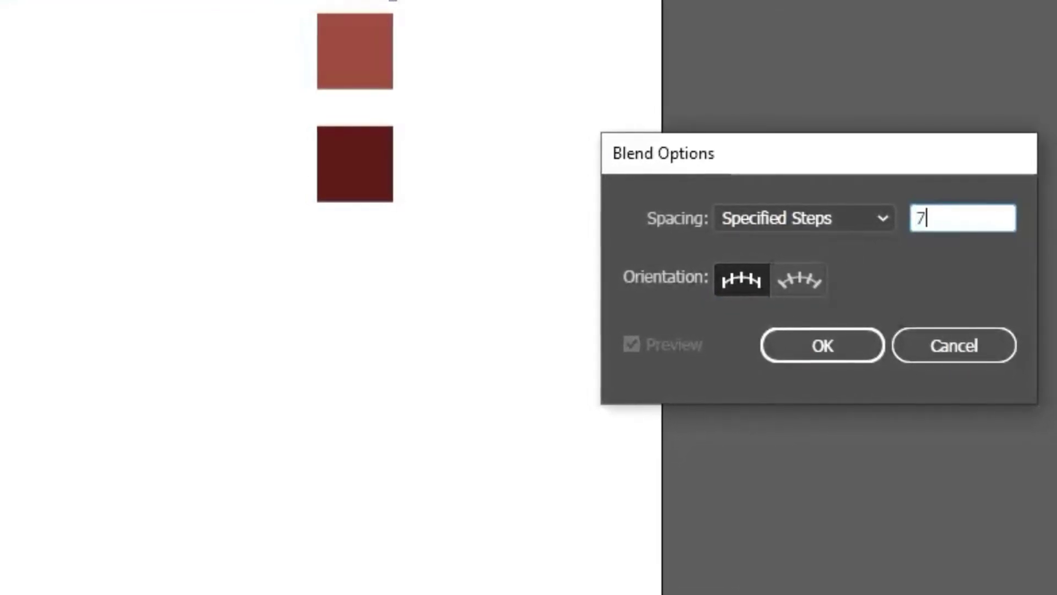
key("BackSpace")
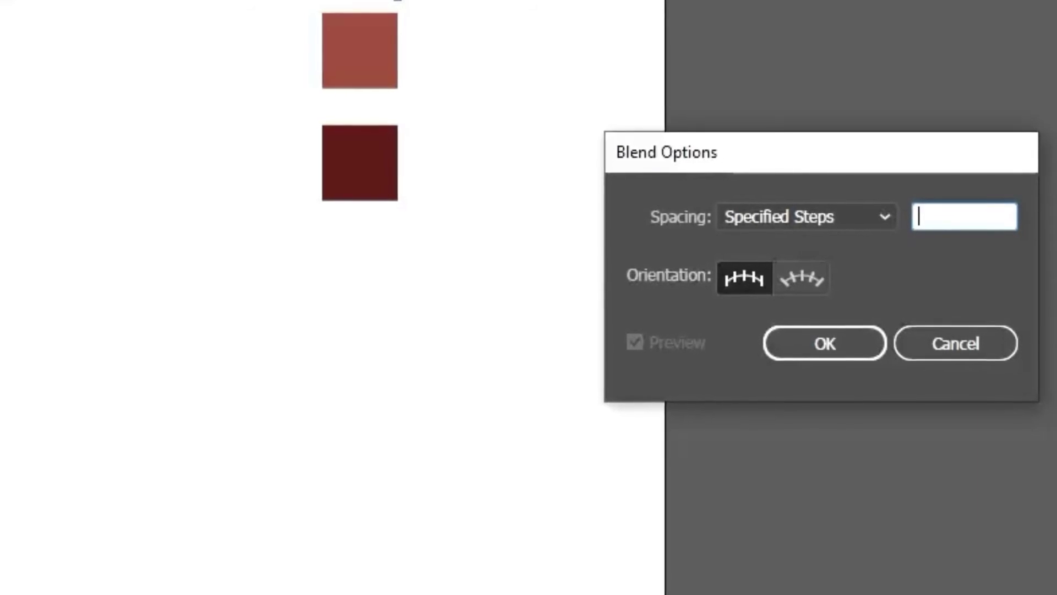
type("6")
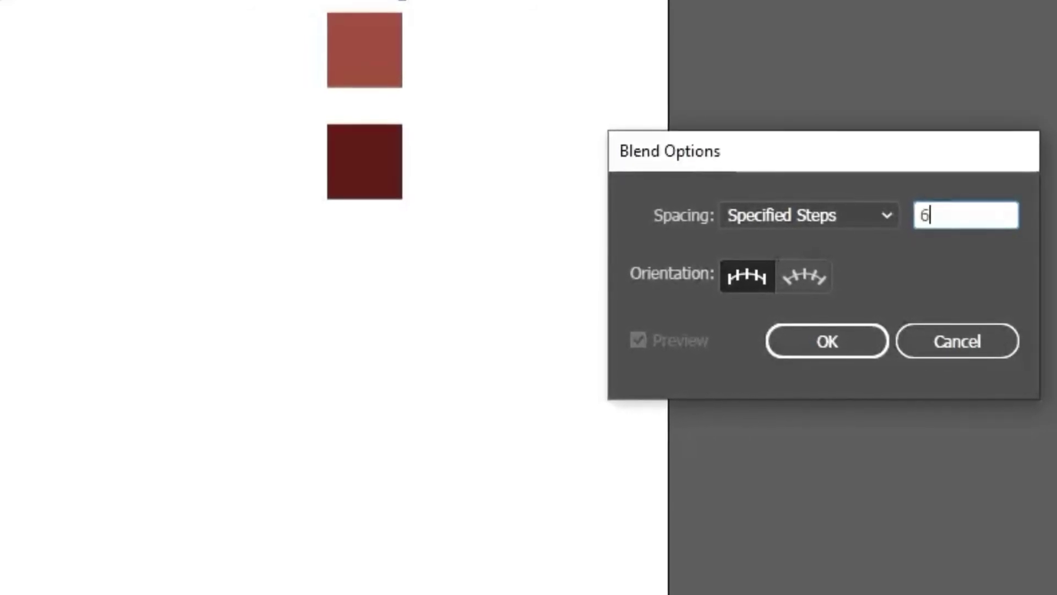
left_click(826, 349)
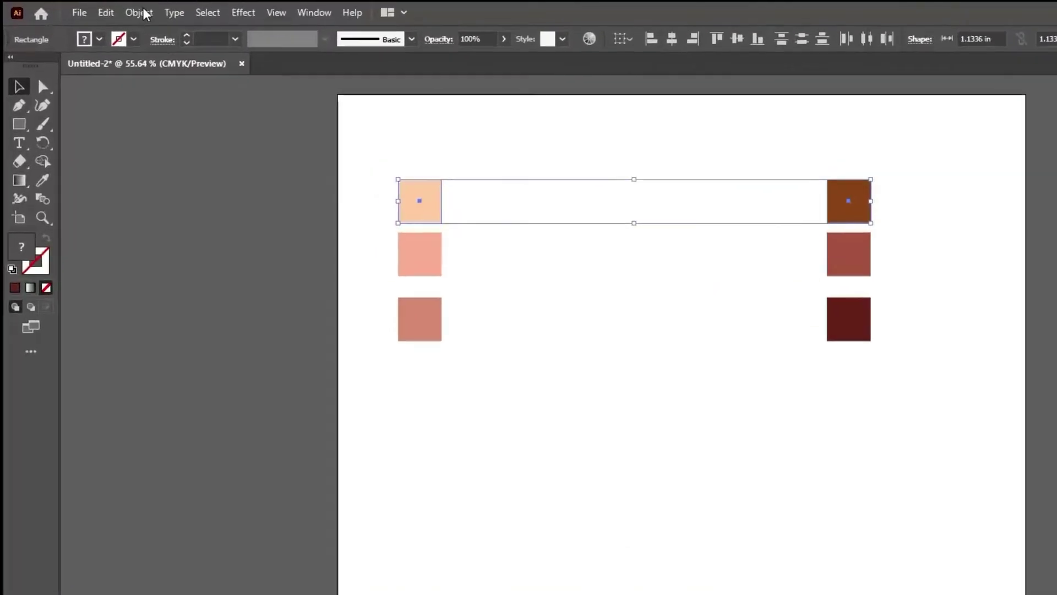
Step: Make a blend between the top row's peach and dark brown squares and deselect it
left_click(119, 8)
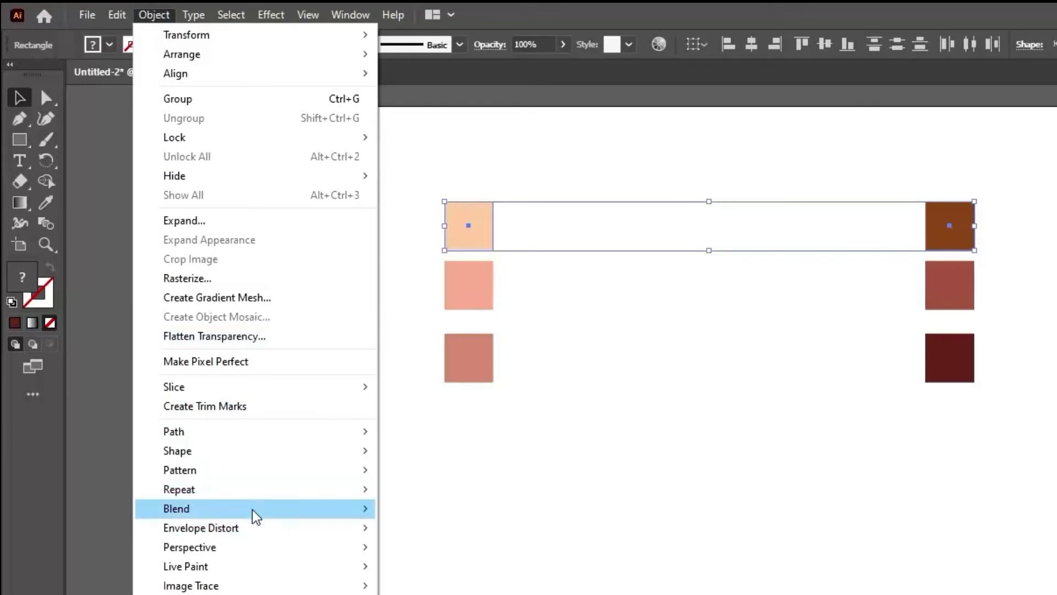
mouse_move(255, 509)
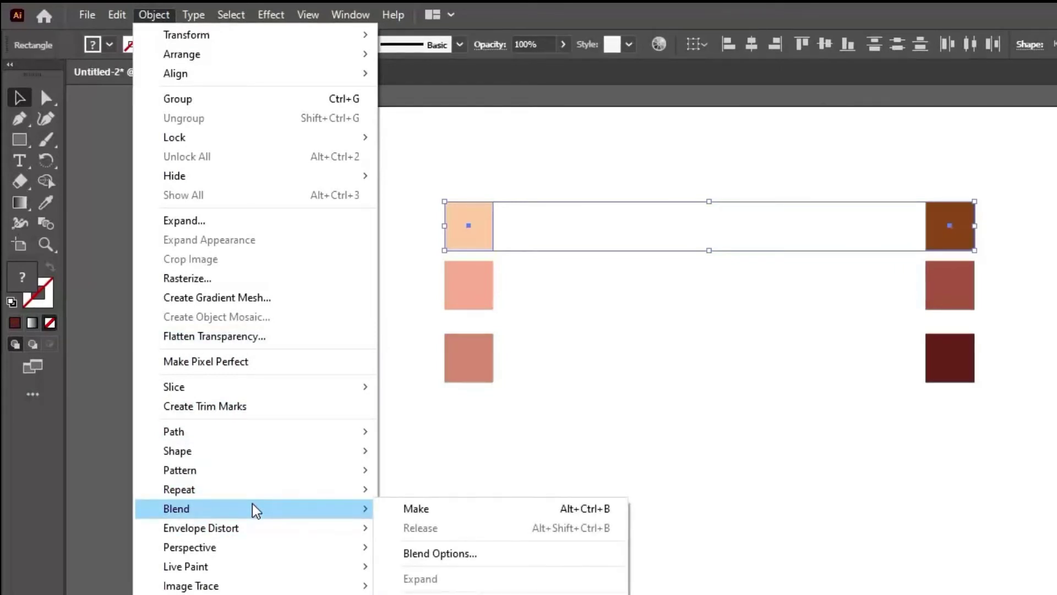
left_click(598, 510)
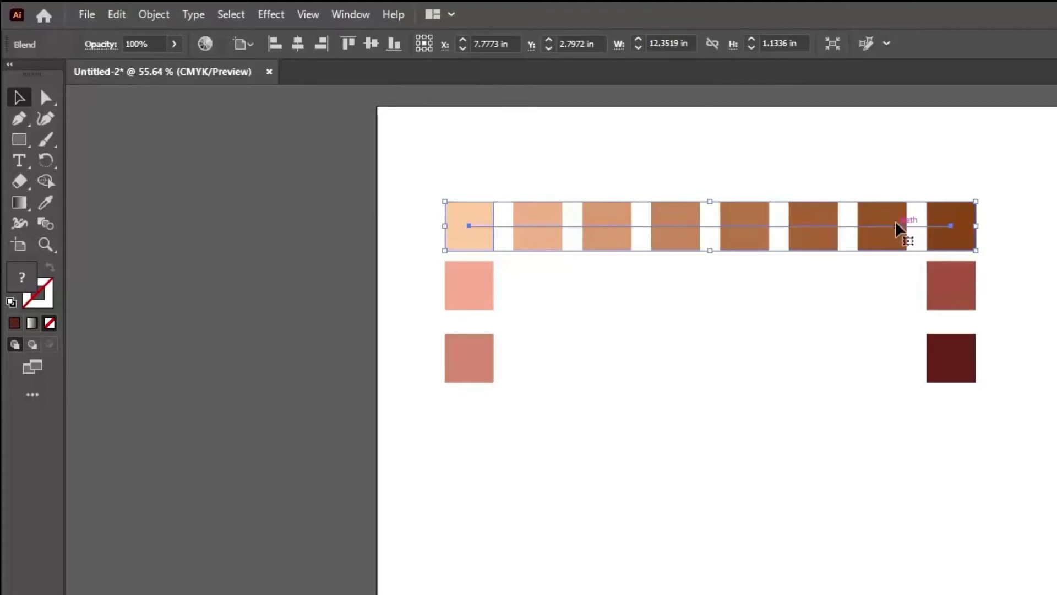
left_click(782, 473)
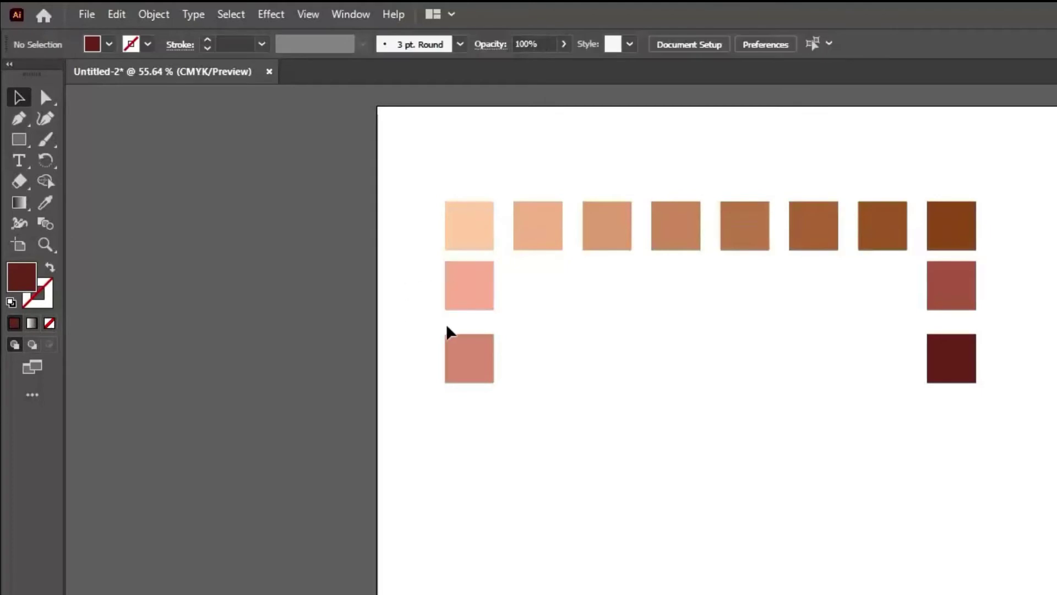
Step: Blend the middle row's salmon pink and reddish brown squares, then deselect the result
left_click_drag(445, 322, 1001, 270)
left_click(154, 16)
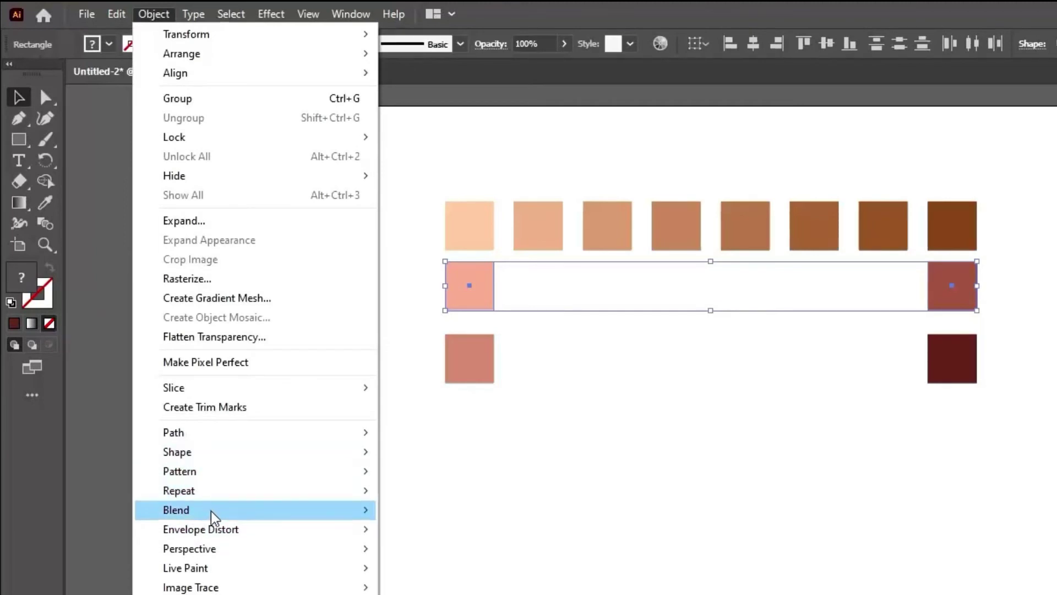
mouse_move(213, 515)
left_click(503, 515)
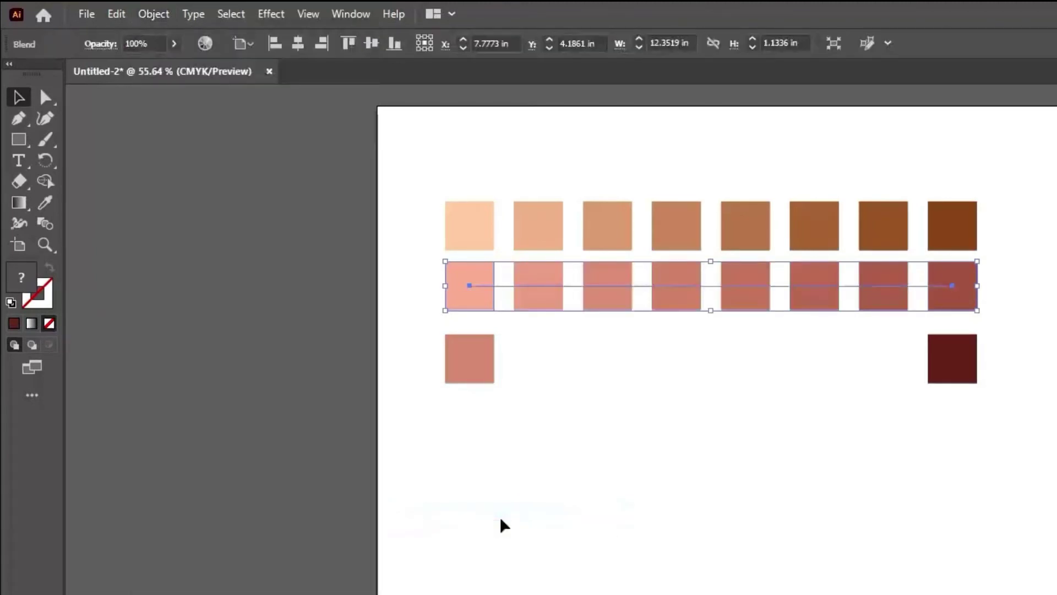
left_click(516, 507)
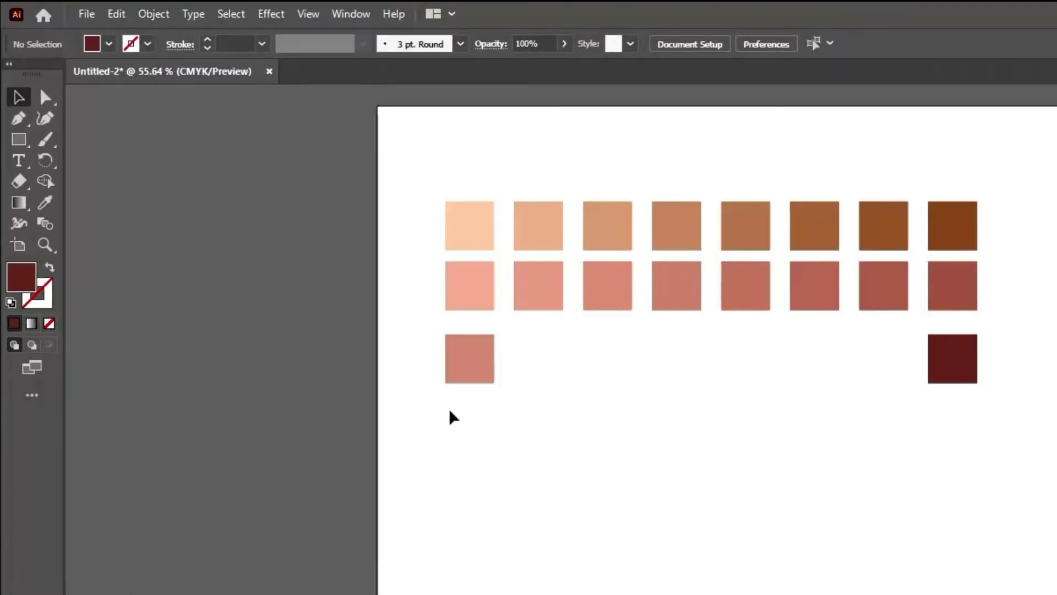
Step: Blend the bottom row's dusty pink and deep maroon squares, then deselect the result
left_click_drag(449, 406, 986, 344)
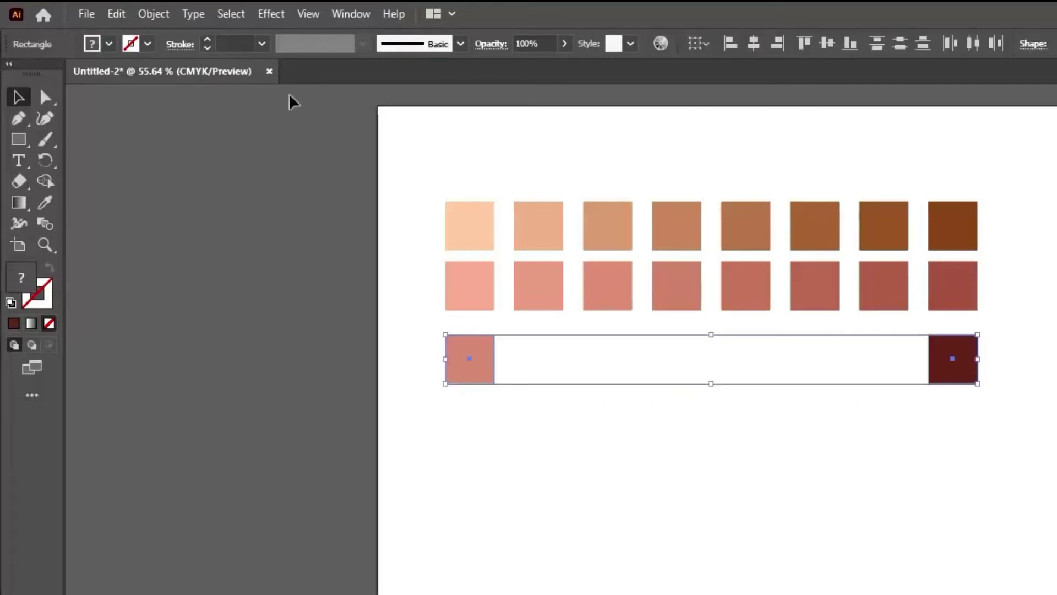
left_click(148, 15)
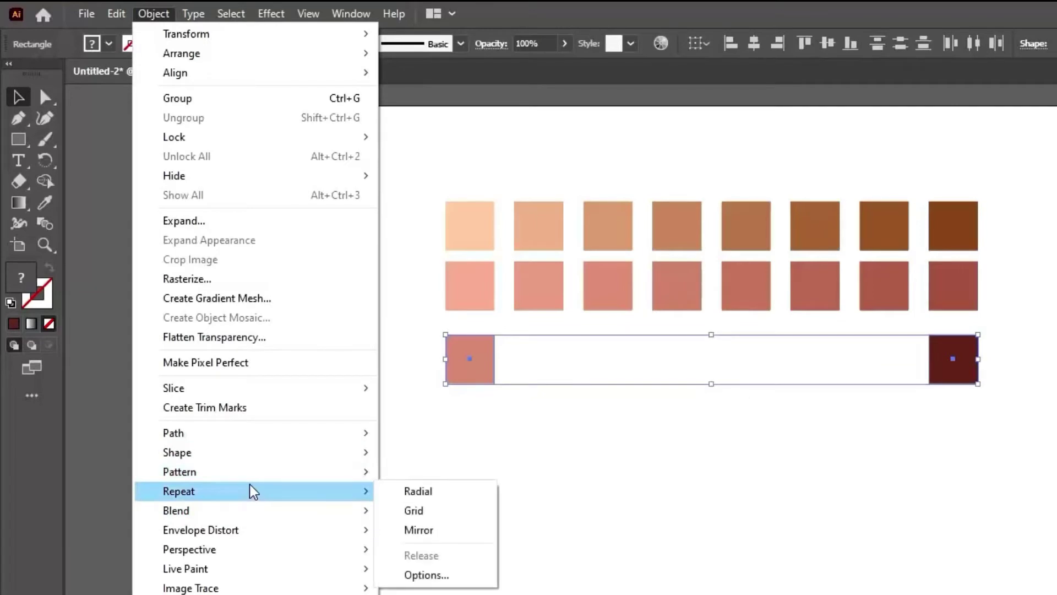
left_click(400, 511)
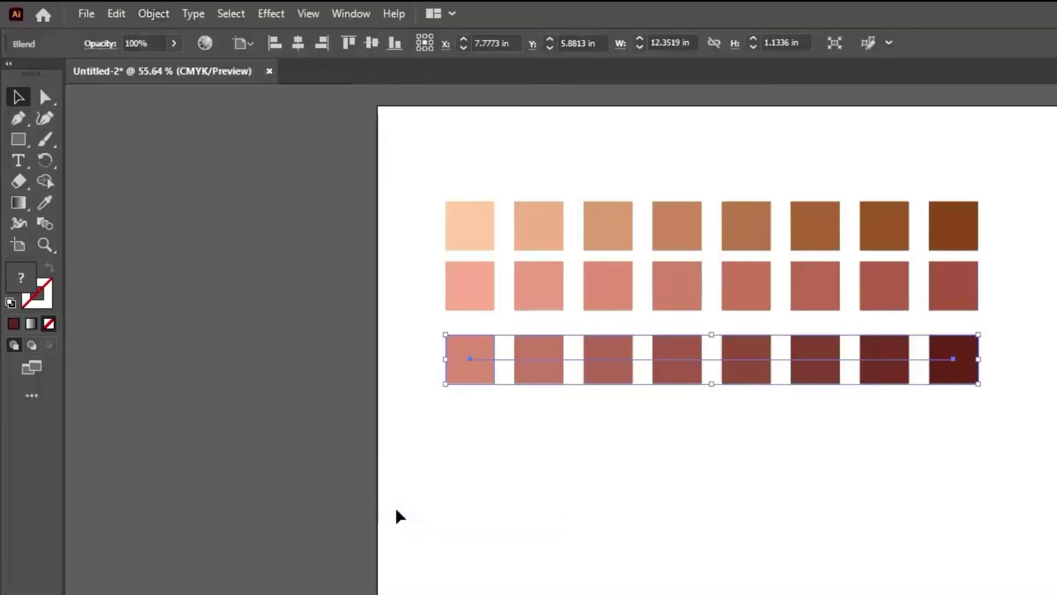
left_click(737, 497)
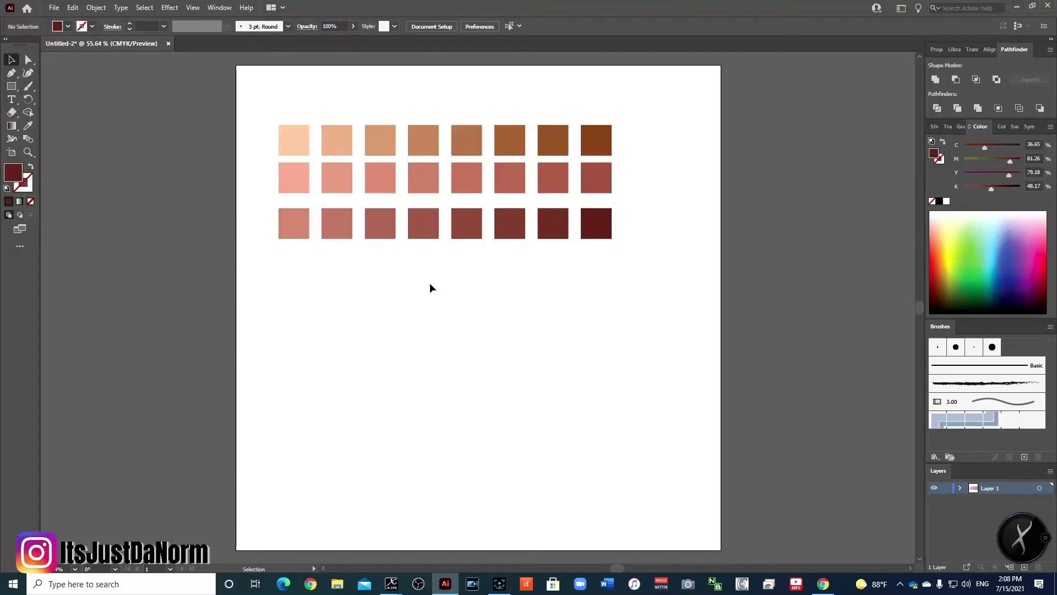
Step: Add each of the three blended rows to the document's swatches as its own swatch
left_click_drag(491, 137, 976, 169)
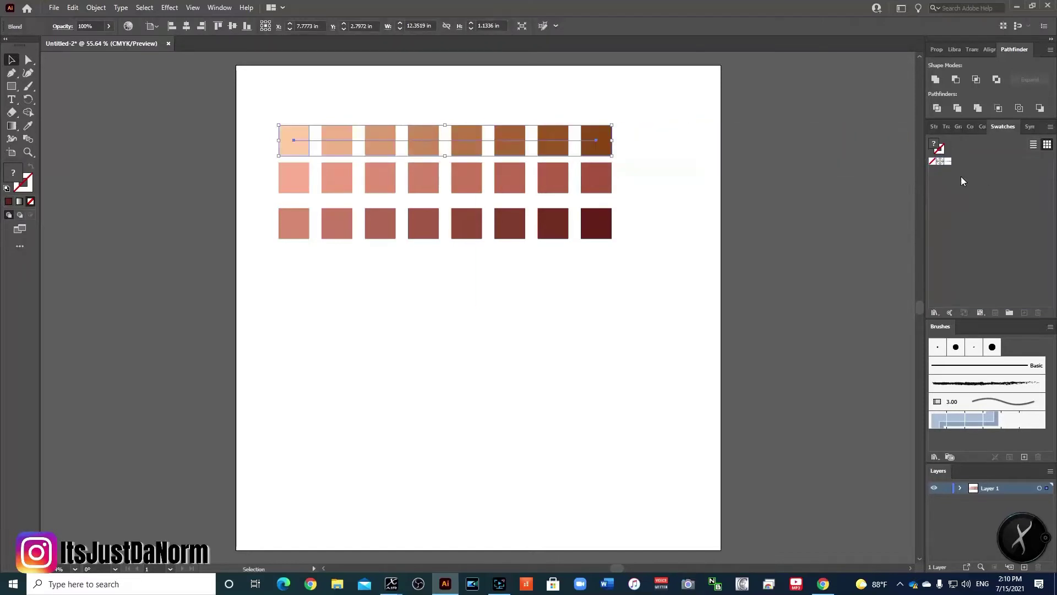
left_click(459, 183)
left_click_drag(467, 177, 980, 160)
left_click(461, 221)
left_click_drag(460, 221, 941, 190)
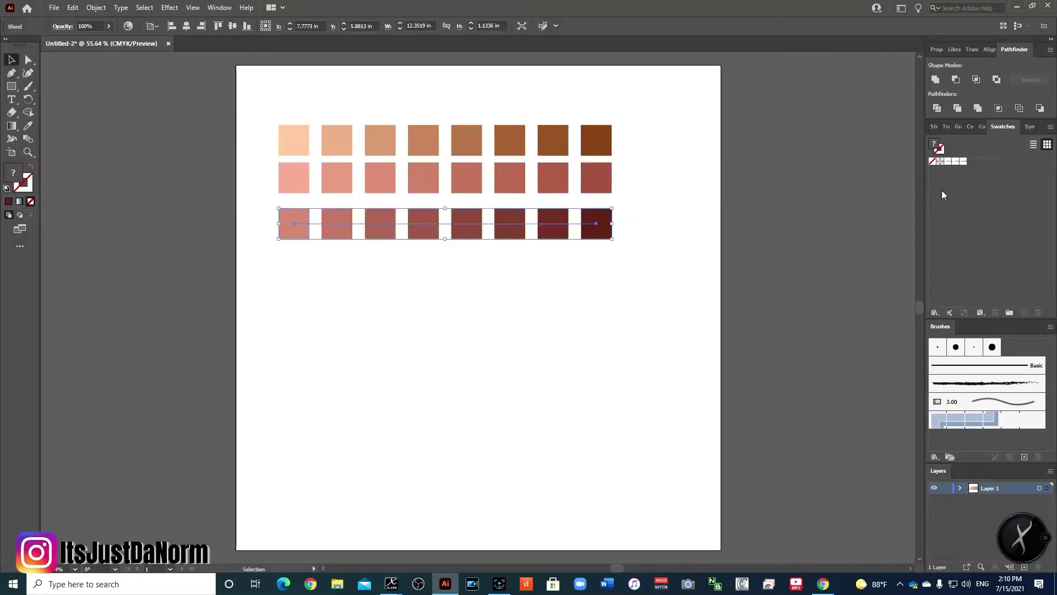
Step: Delete all three blended rows of squares from the artboard
left_click(591, 286)
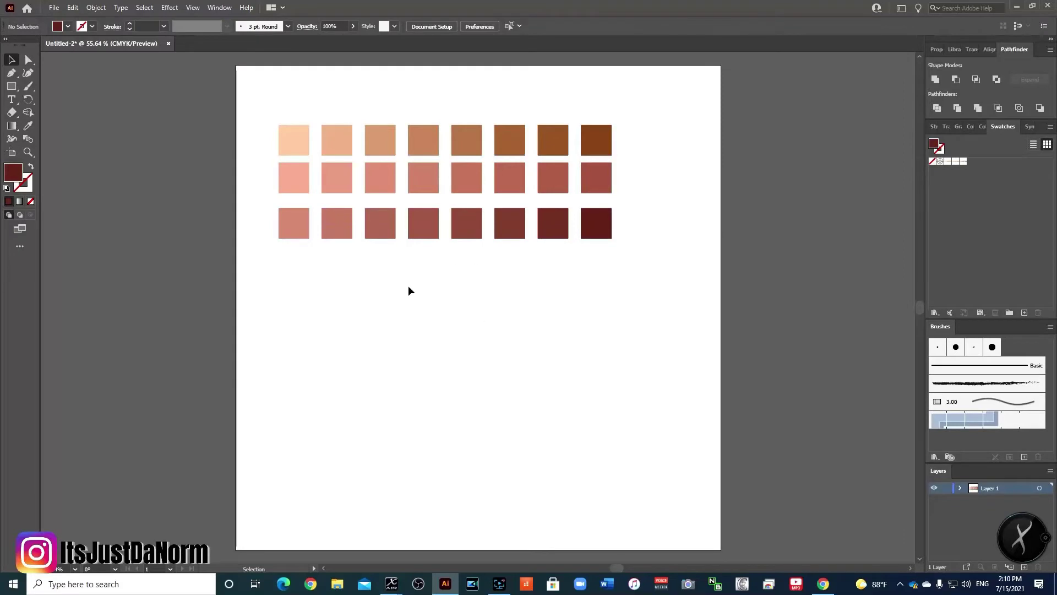
left_click_drag(347, 288, 671, 99)
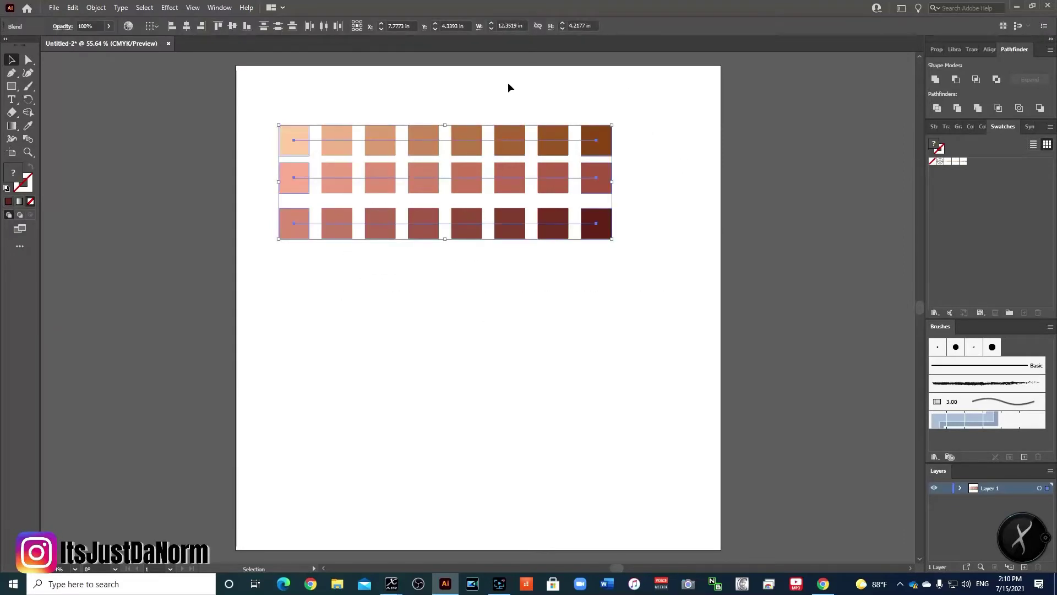
key("Delete")
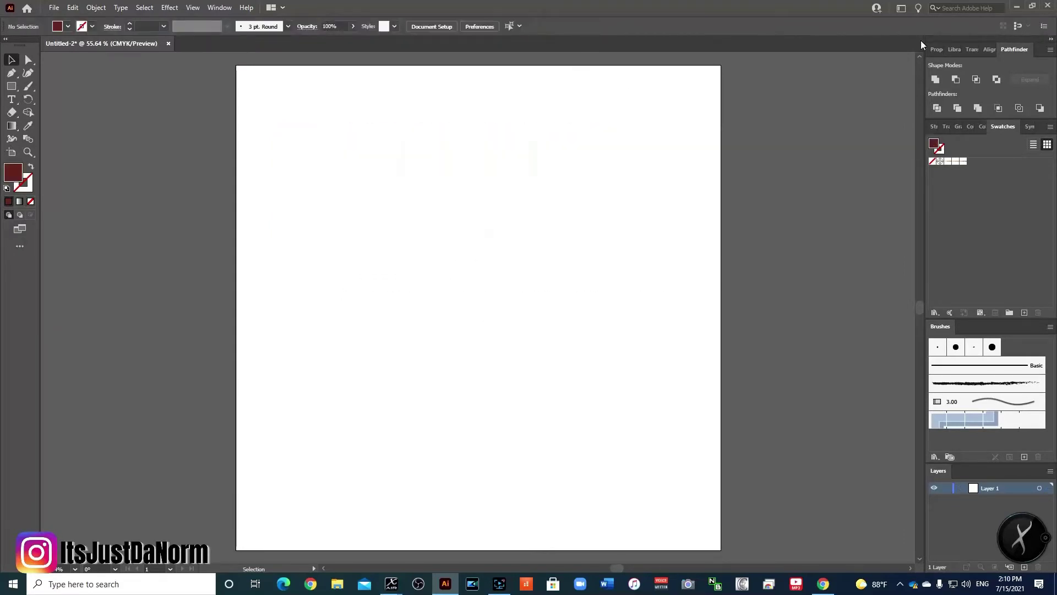
Step: Place the three saved row pattern swatches onto the artboard as separate rows, stacked one below the other
left_click(949, 161)
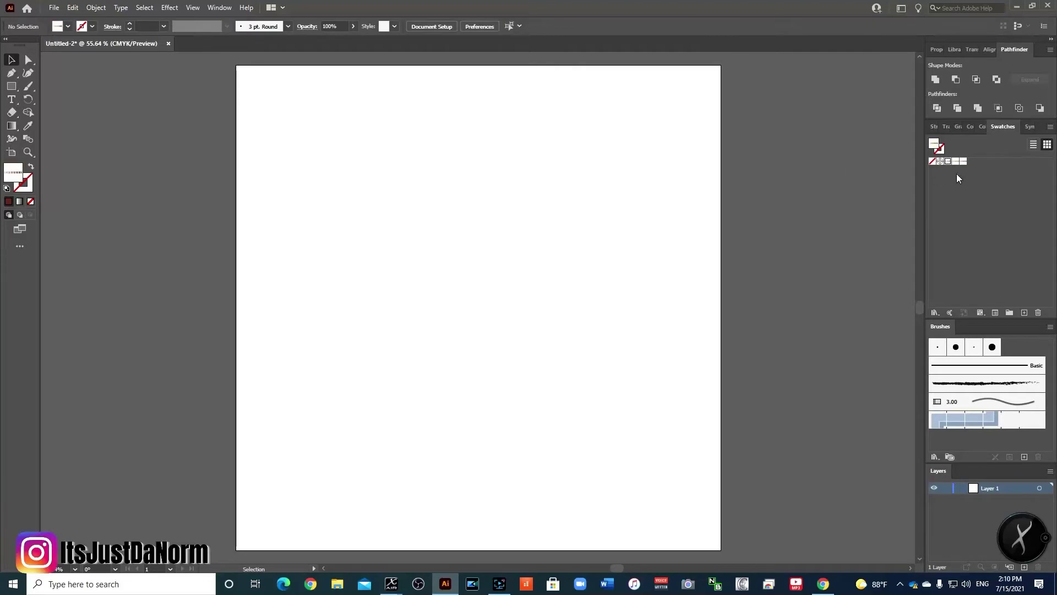
left_click_drag(408, 120, 409, 122)
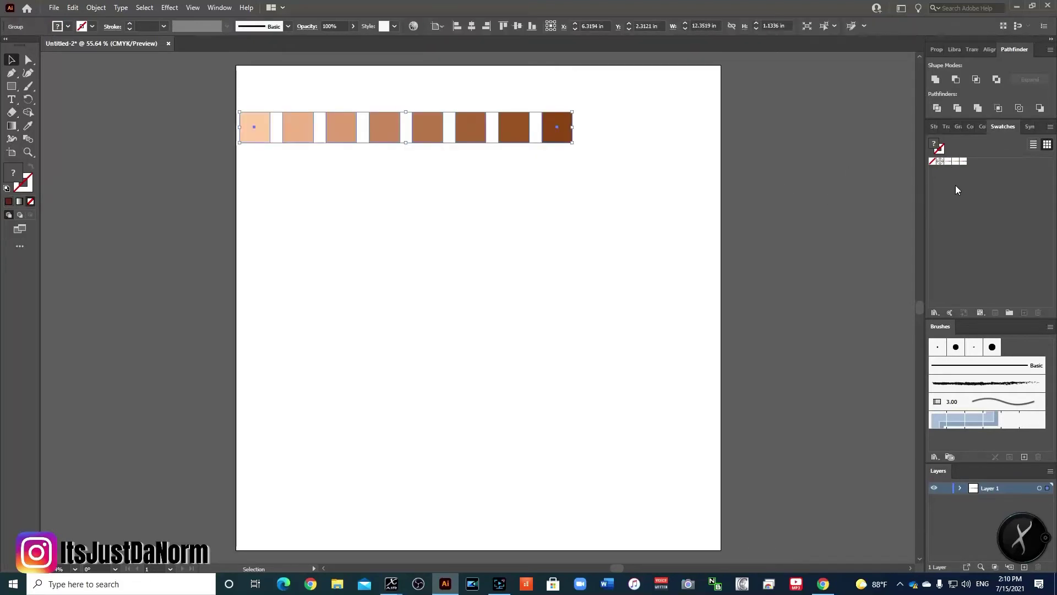
left_click_drag(956, 164, 548, 192)
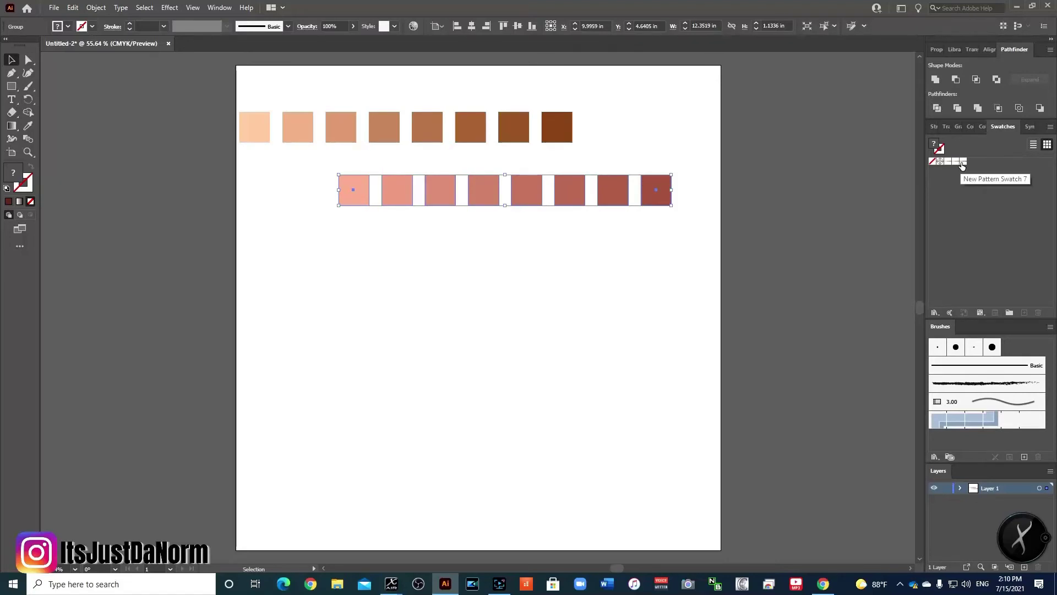
left_click_drag(962, 163, 520, 252)
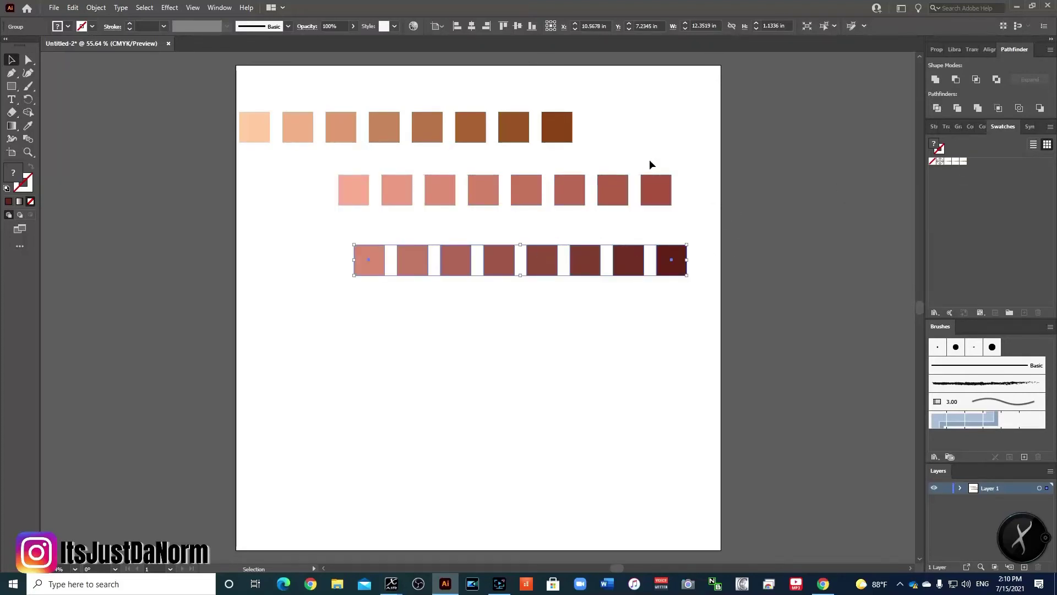
Step: Create a color group named "skin" from the middle salmon-to-reddish-brown row, then deselect the row
left_click(477, 190)
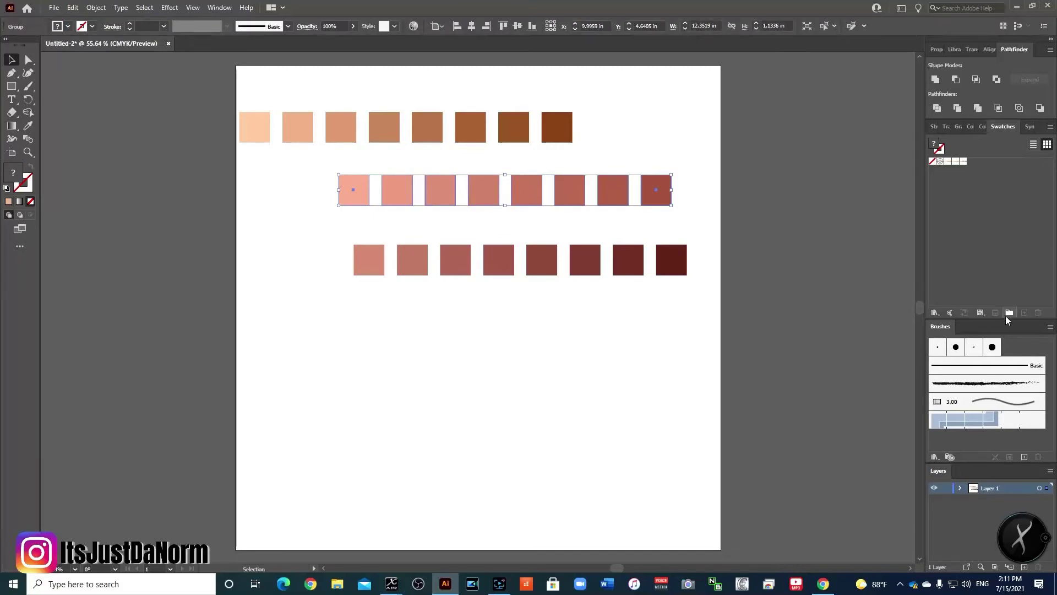
left_click(1009, 312)
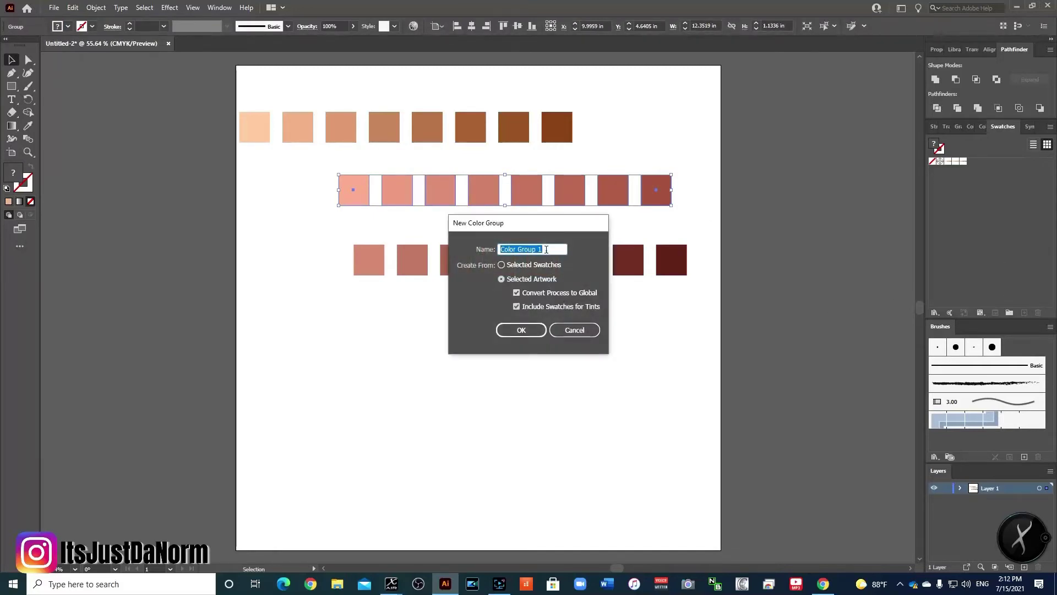
type("skin")
key("Return")
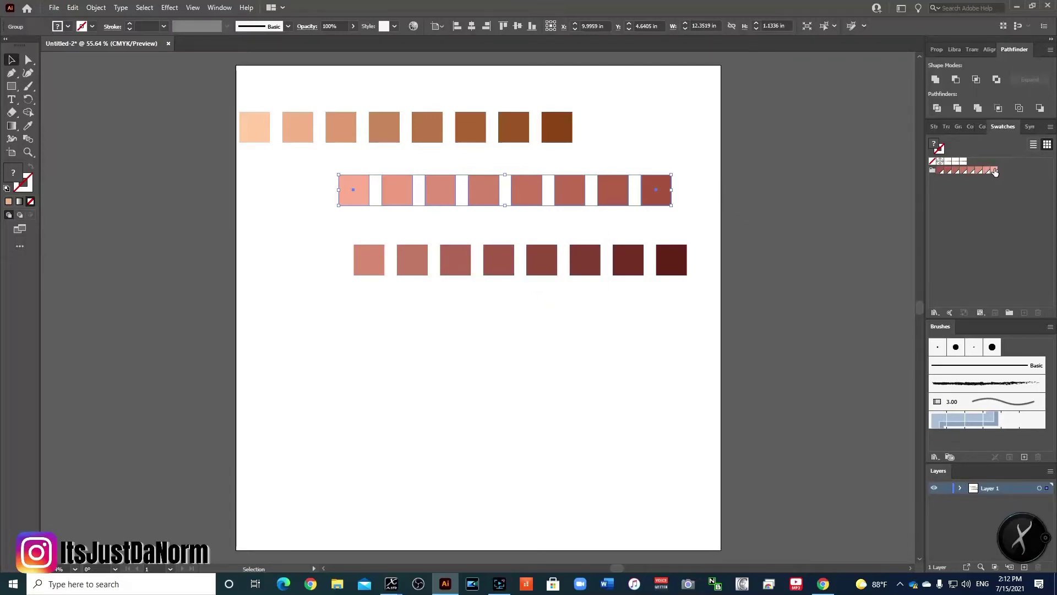
left_click(535, 337)
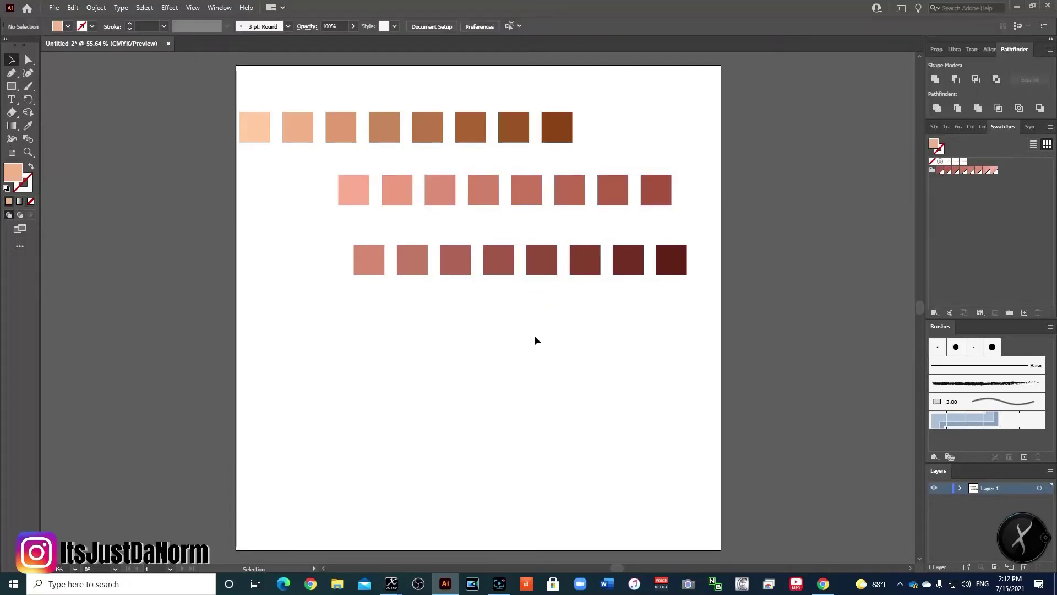
Step: Create a color group named "skin 2" from the bottom dusty-pink-to-maroon row, then deselect the row
left_click(528, 270)
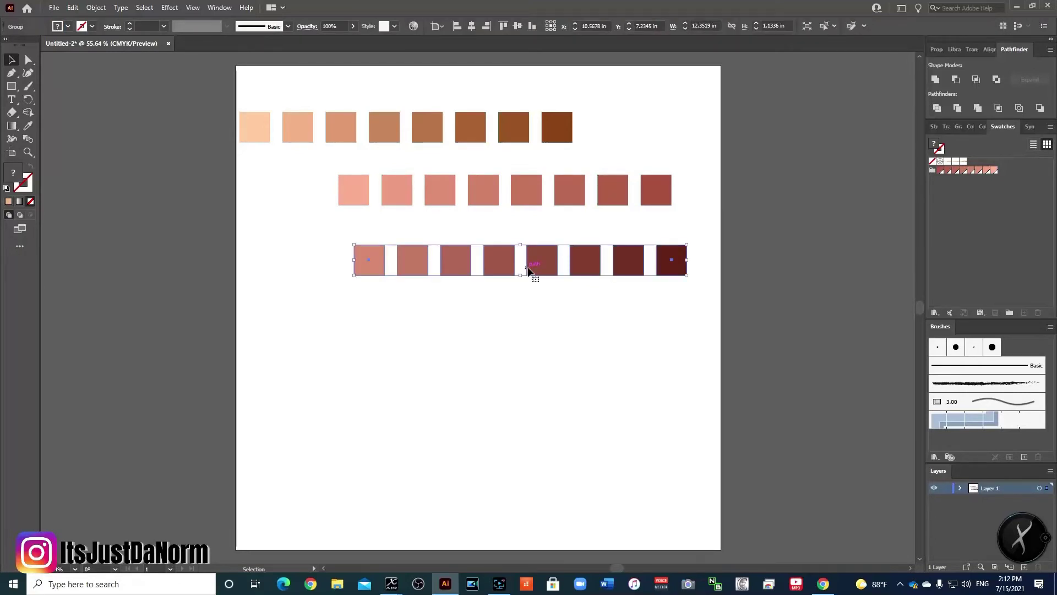
left_click(1010, 312)
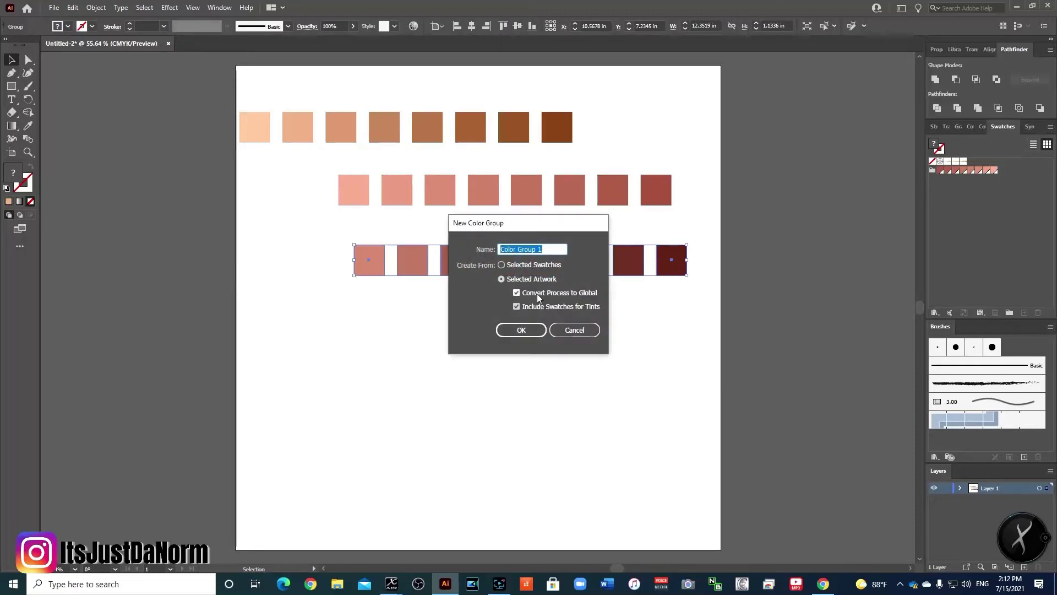
type("skin 2")
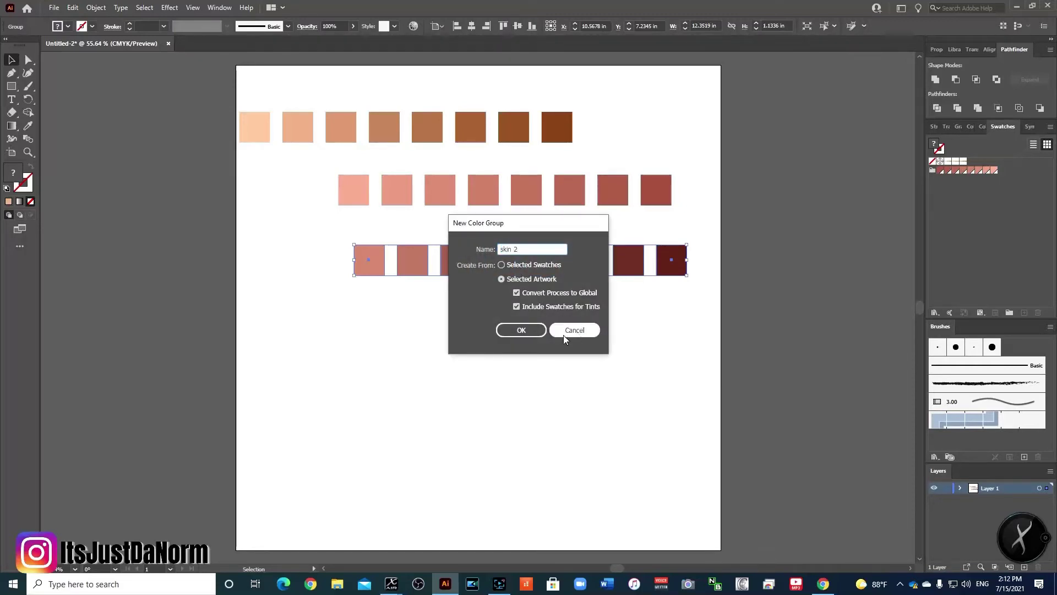
left_click(522, 329)
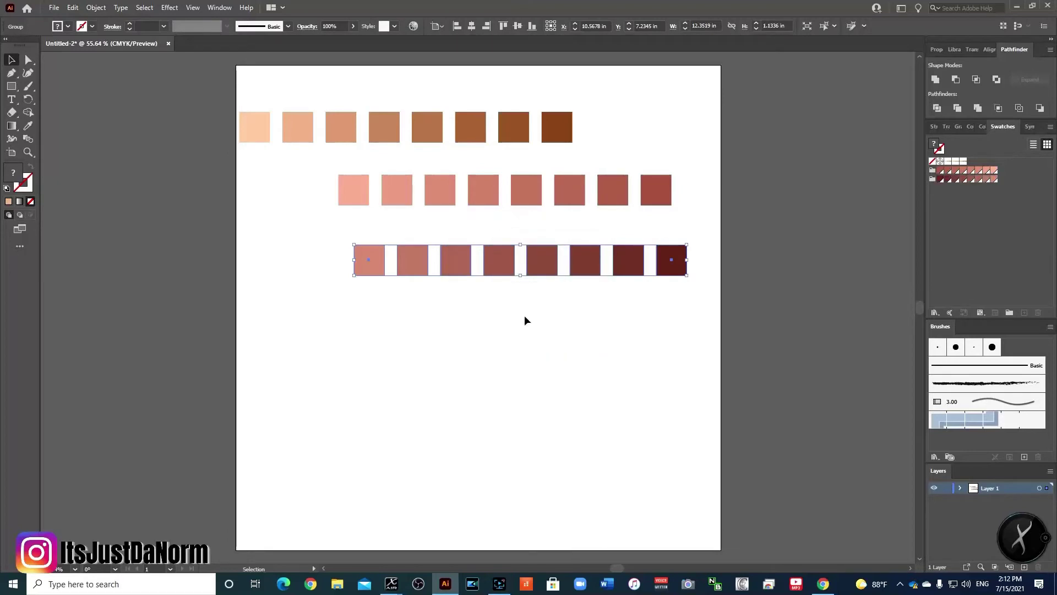
left_click(789, 250)
Step: Move the top peach-to-brown row horizontally to X 9 in on the artboard, then deselect it
left_click_drag(373, 134, 443, 134)
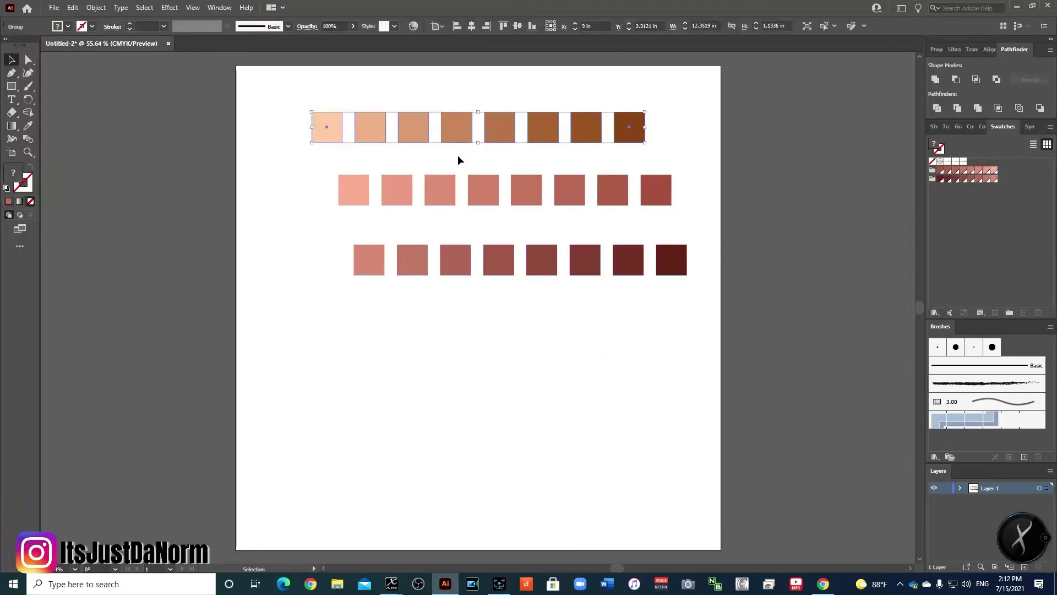
left_click(671, 133)
left_click(630, 138)
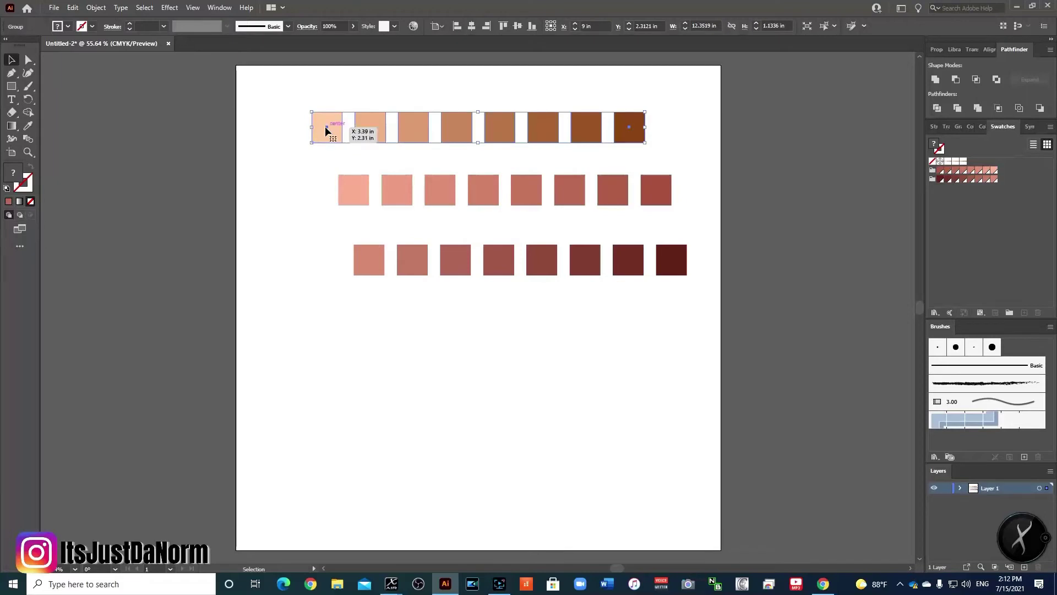
left_click(352, 152)
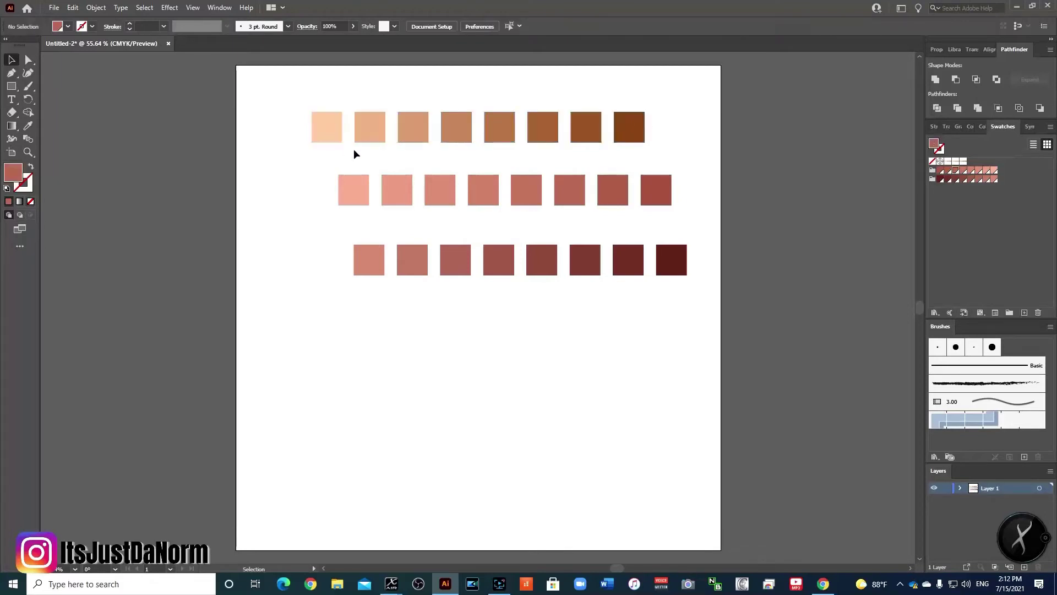
Step: Create a color group named "skin 3" from the top peach-to-brown row, then deselect the row
left_click(326, 130)
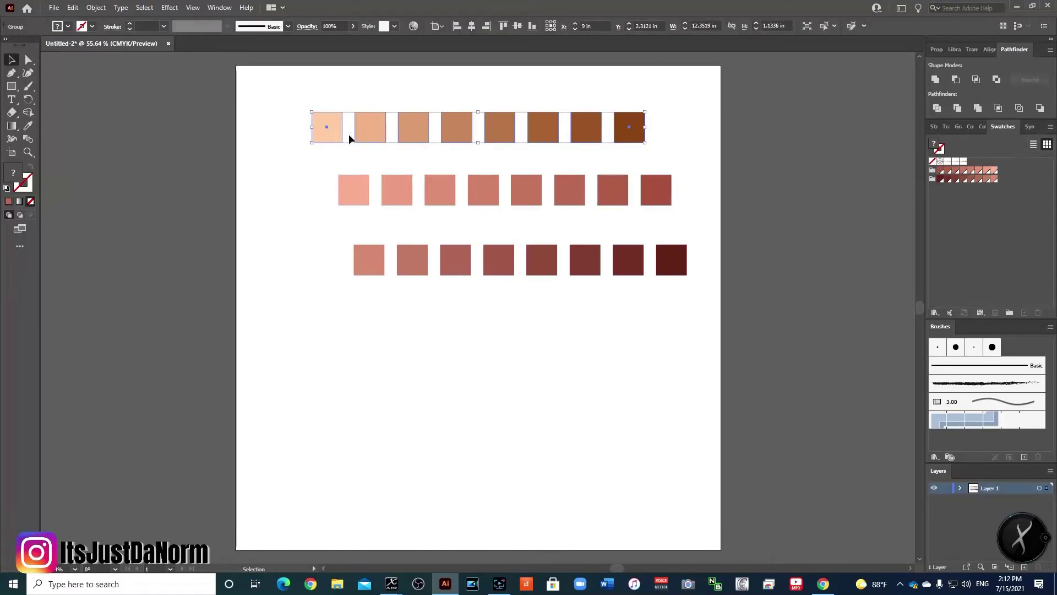
left_click(1008, 312)
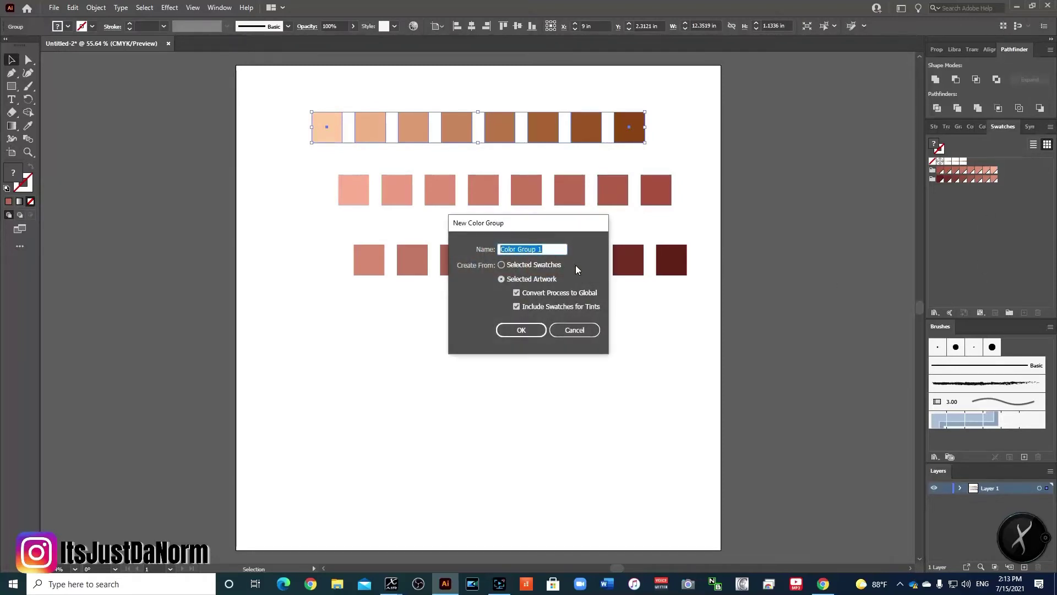
type("skin 3")
left_click(522, 331)
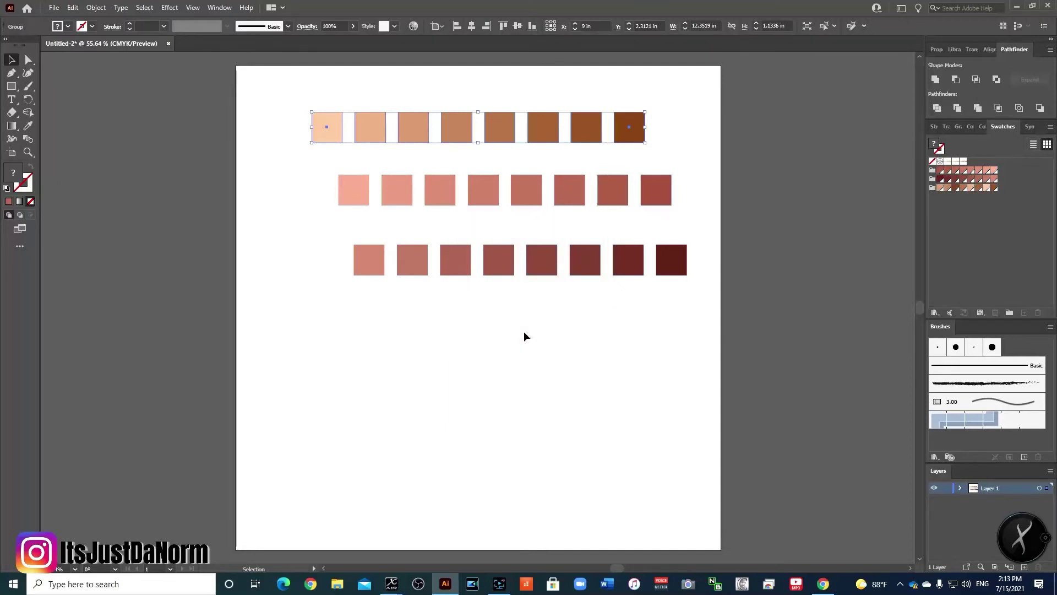
left_click(831, 193)
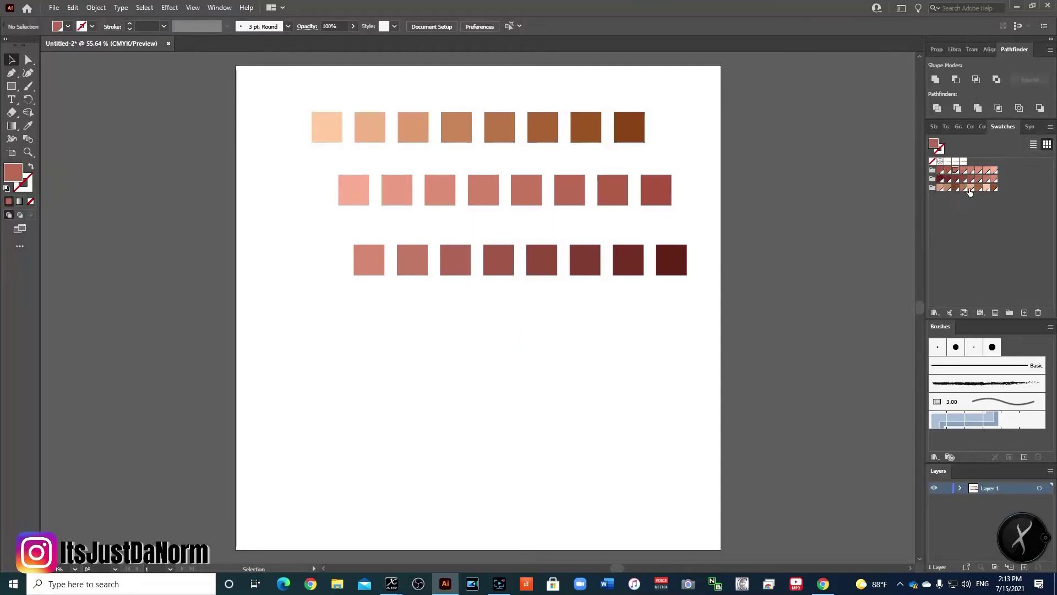
Step: Reorder the peach and brown swatches in the "skin 3" color group from lightest to darkest
mouse_move(957, 189)
left_mouse_down()
mouse_move(967, 190)
mouse_move(944, 189)
left_mouse_up()
left_click_drag(947, 189, 935, 189)
mouse_move(986, 188)
left_mouse_down()
mouse_move(935, 189)
mouse_move(974, 190)
left_mouse_up()
Step: Reorder the salmon and reddish brown swatches in the "skin" color group from lightest to darkest
left_click_drag(940, 171, 999, 172)
left_click_drag(940, 172, 966, 172)
left_click_drag(940, 171, 959, 172)
left_click_drag(940, 172, 997, 180)
left_click(971, 248)
Step: Reorder the dusty pink and maroon swatches in the "skin 2" color group from lightest to darkest
left_click_drag(940, 181, 990, 180)
left_click_drag(940, 181, 967, 181)
left_click_drag(941, 181, 959, 181)
left_click_drag(941, 180, 957, 180)
left_click_drag(940, 180, 956, 181)
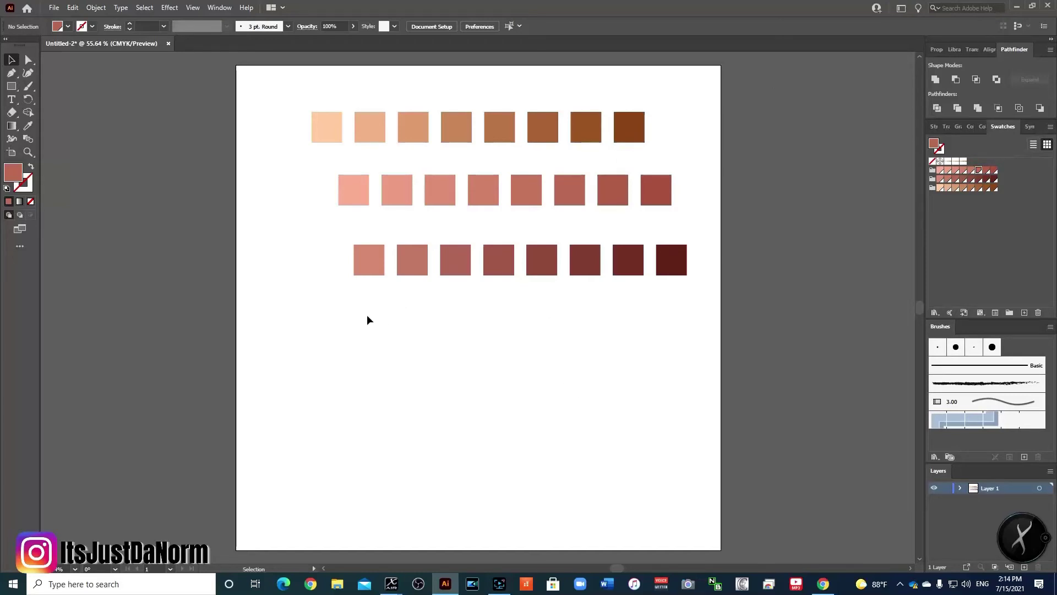
Step: Clear the artboard by deleting all three rows of skin-tone squares
left_click_drag(316, 316, 680, 44)
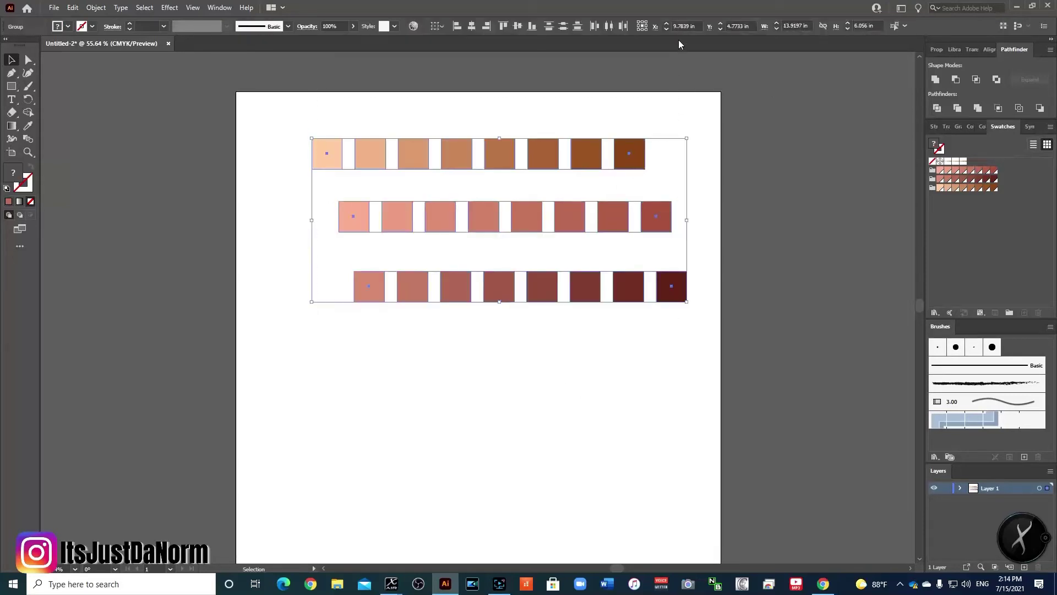
key("Delete")
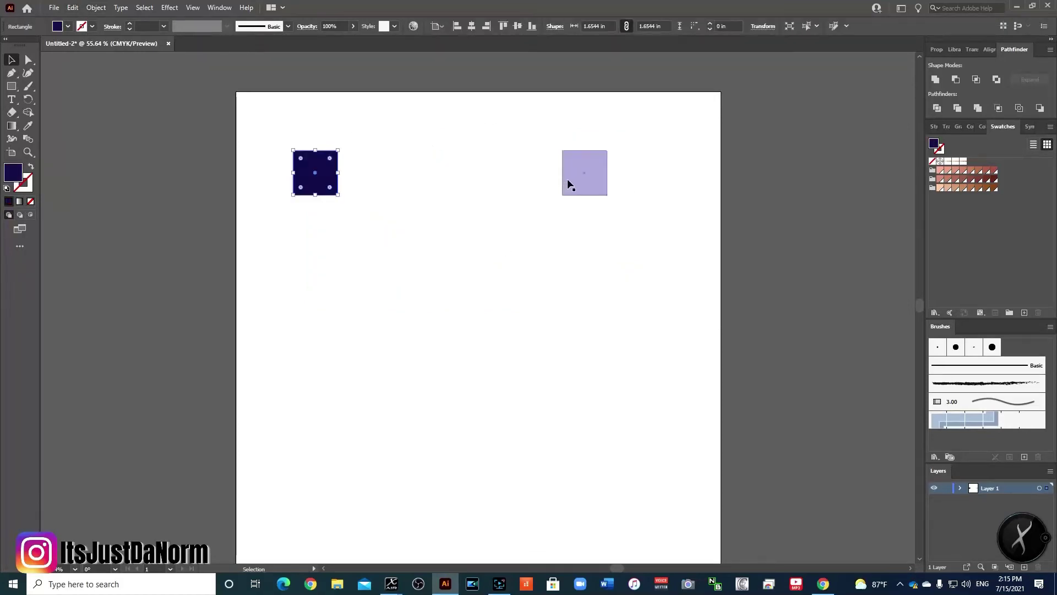
Step: Make a blend between the dark navy and lavender squares, then deselect it
left_click_drag(282, 131, 591, 225)
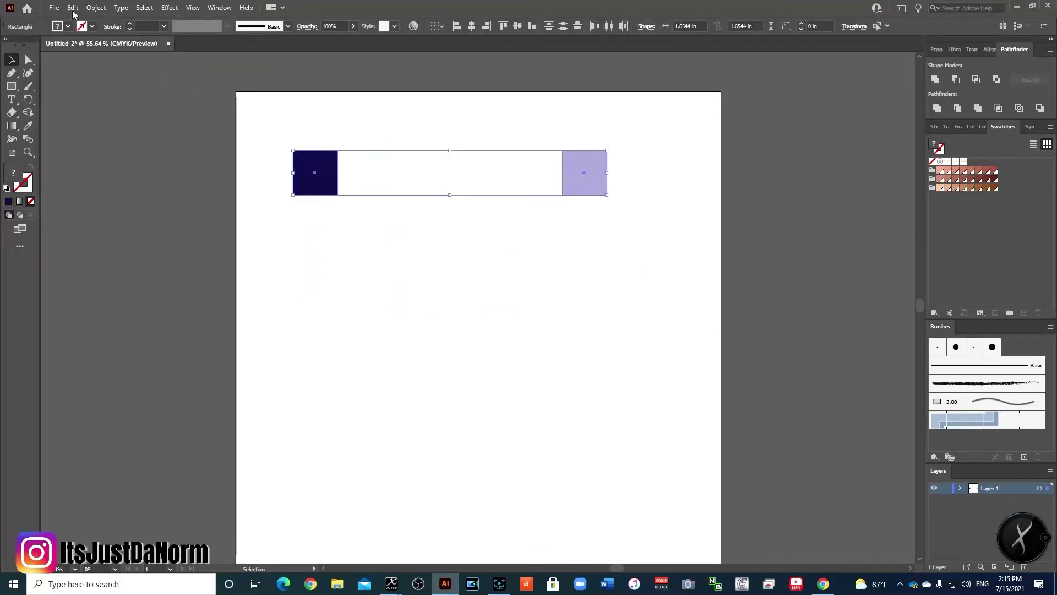
left_click(95, 7)
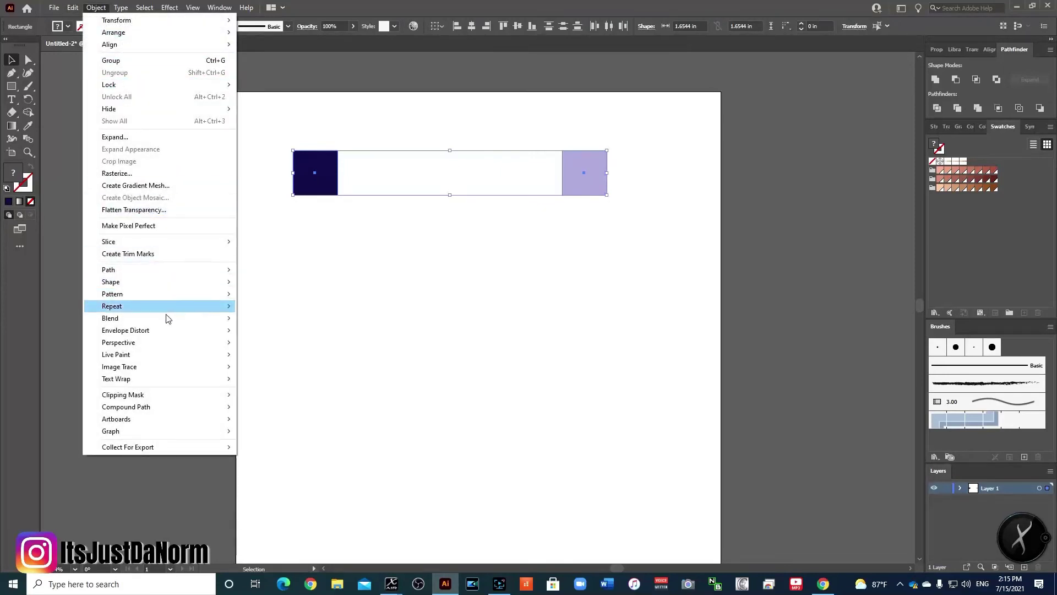
mouse_move(168, 319)
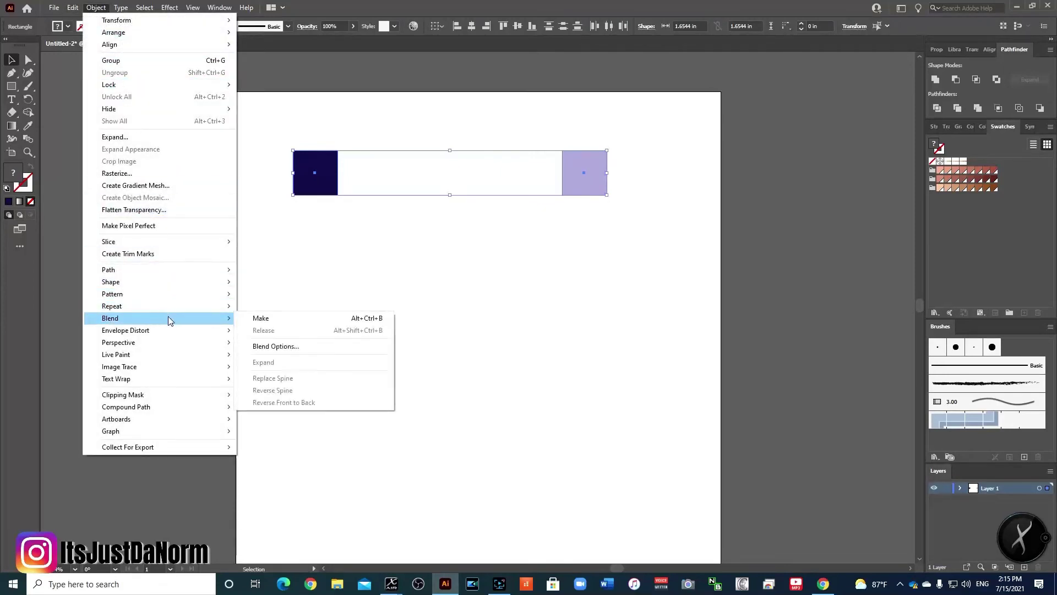
left_click(350, 324)
left_click(517, 366)
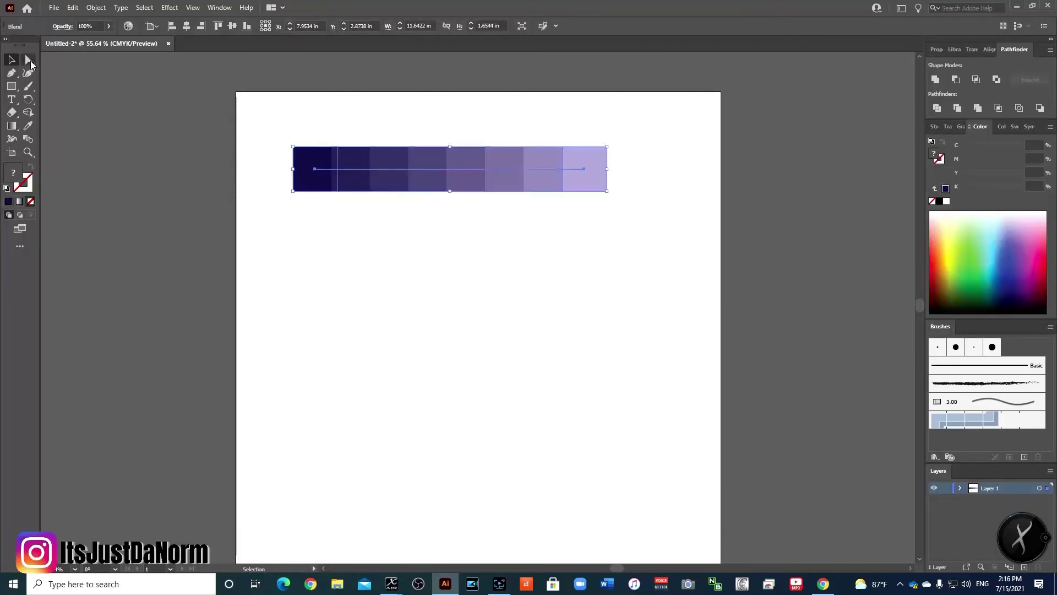
Step: Recolor only the blend's dark navy end square to near-black #1F1F21, then deselect it
left_click(29, 60)
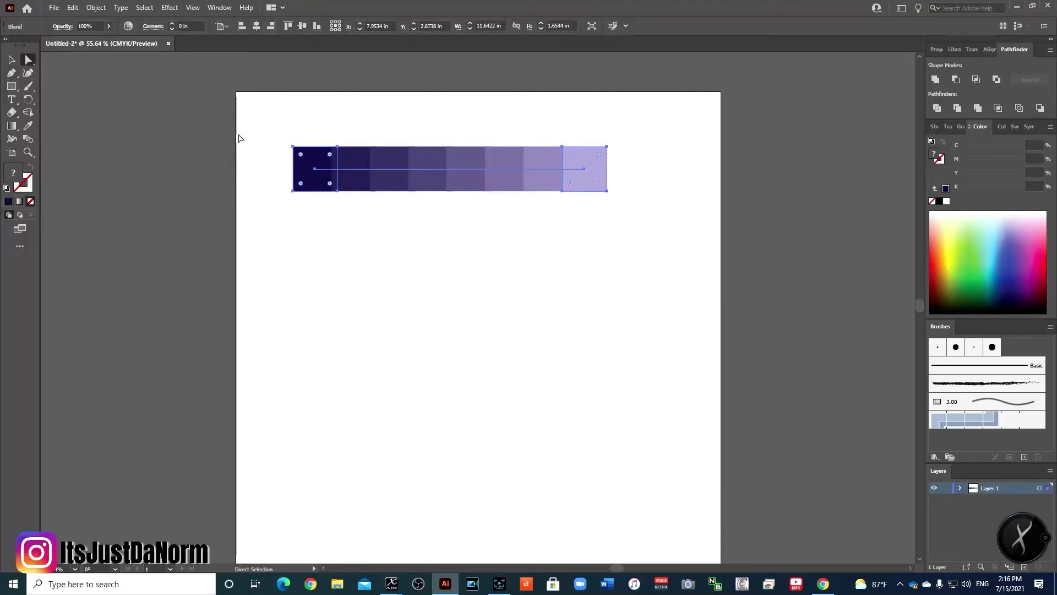
left_click(315, 169)
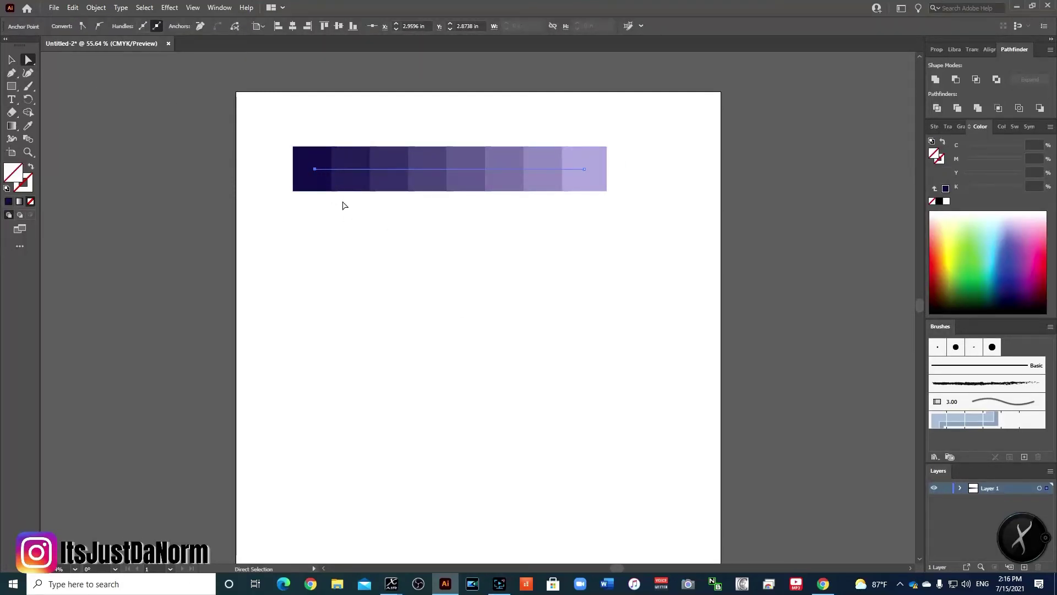
left_click(319, 172)
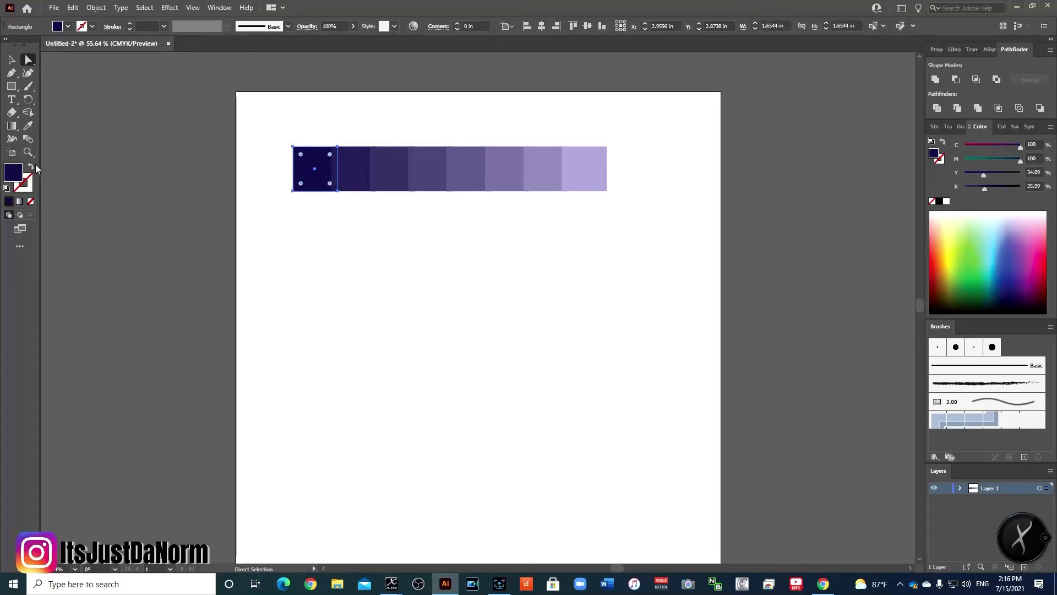
double_click(15, 171)
left_click(641, 435)
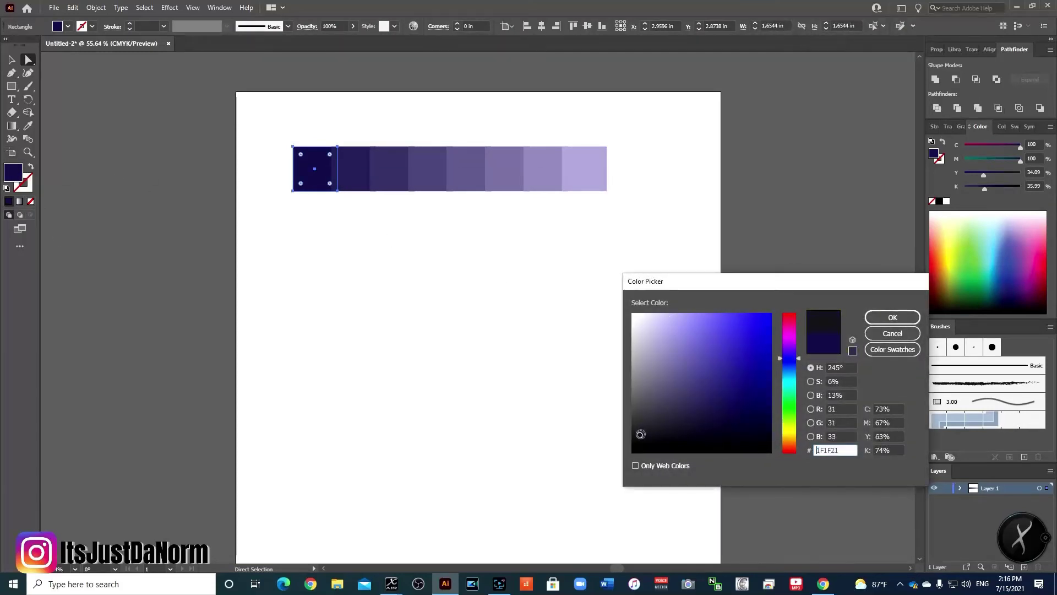
left_click(877, 320)
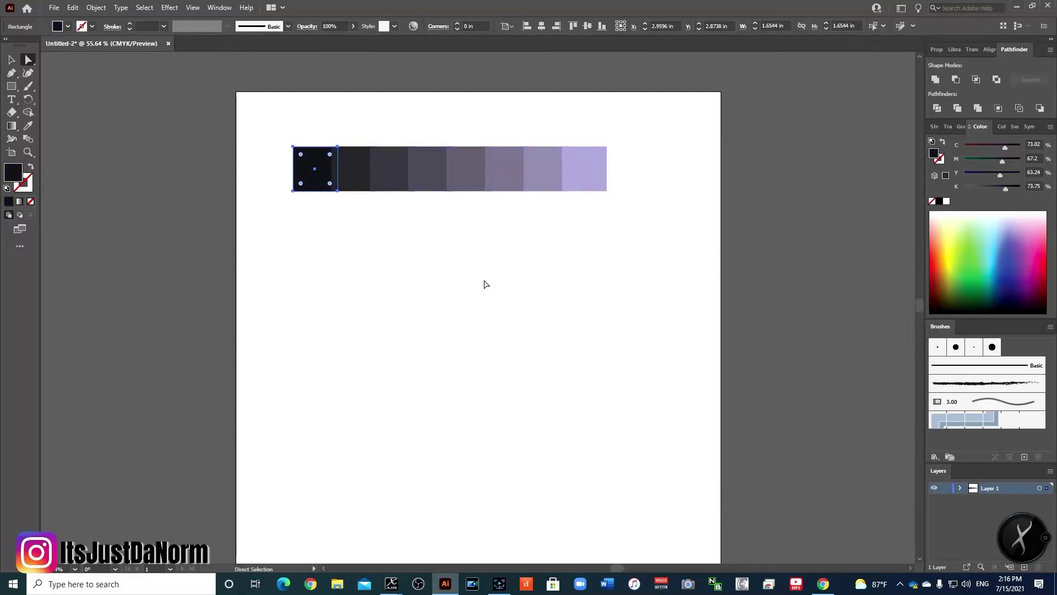
left_click(620, 397)
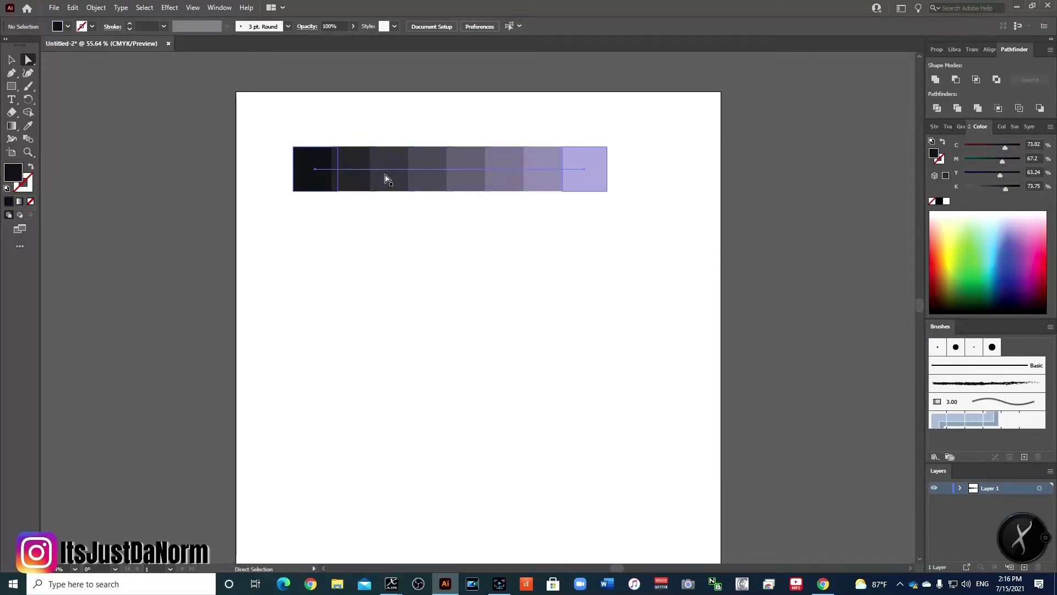
Step: Recolor only the blend's lavender end square to magenta #DD45B9, then deselect the artwork
left_click(586, 168)
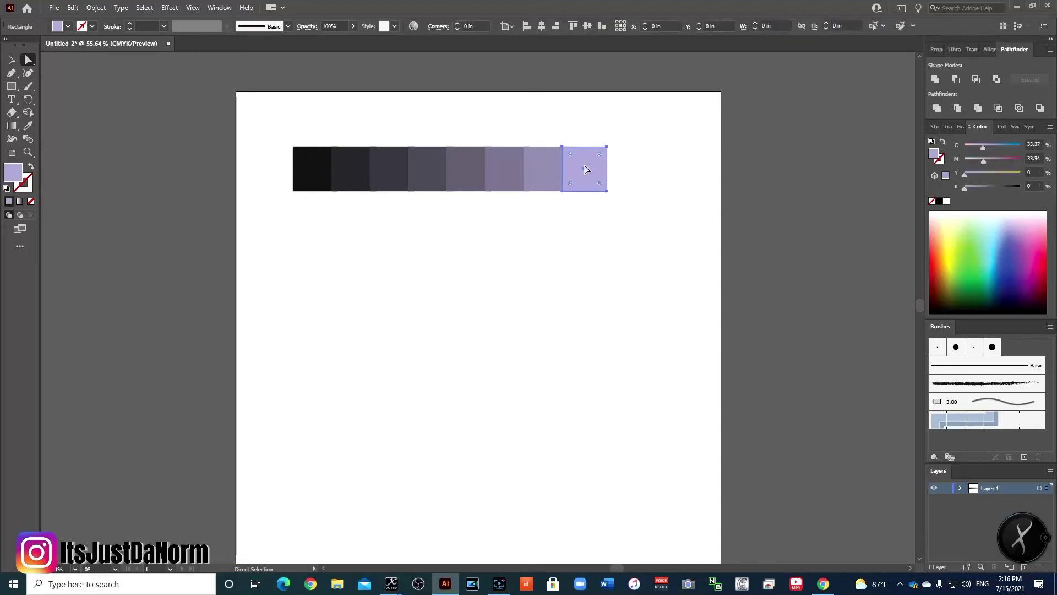
double_click(15, 176)
left_click_drag(786, 361, 788, 330)
left_click(728, 330)
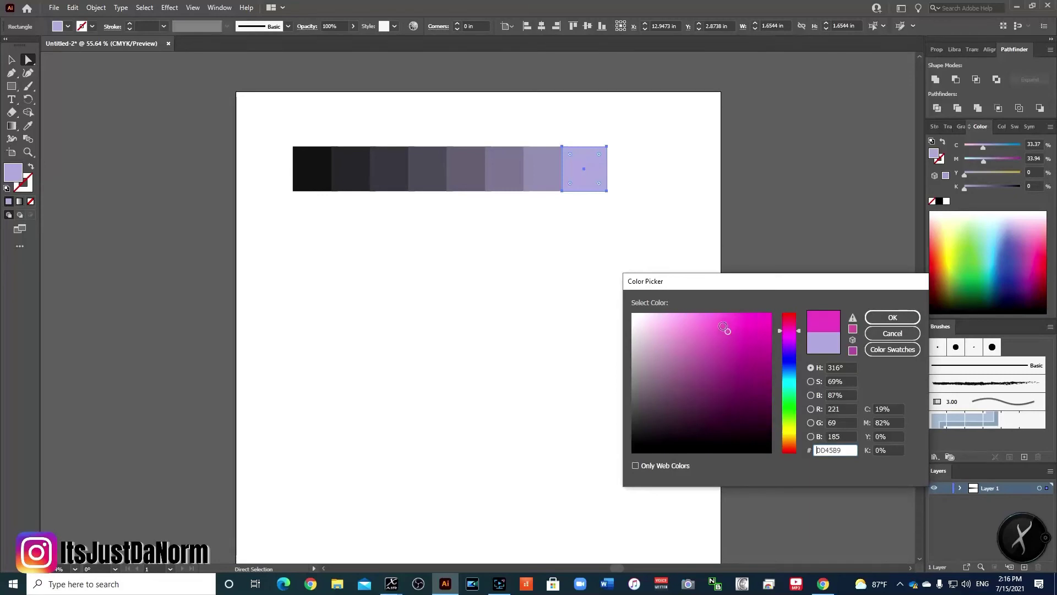
left_click(892, 318)
left_click(585, 412)
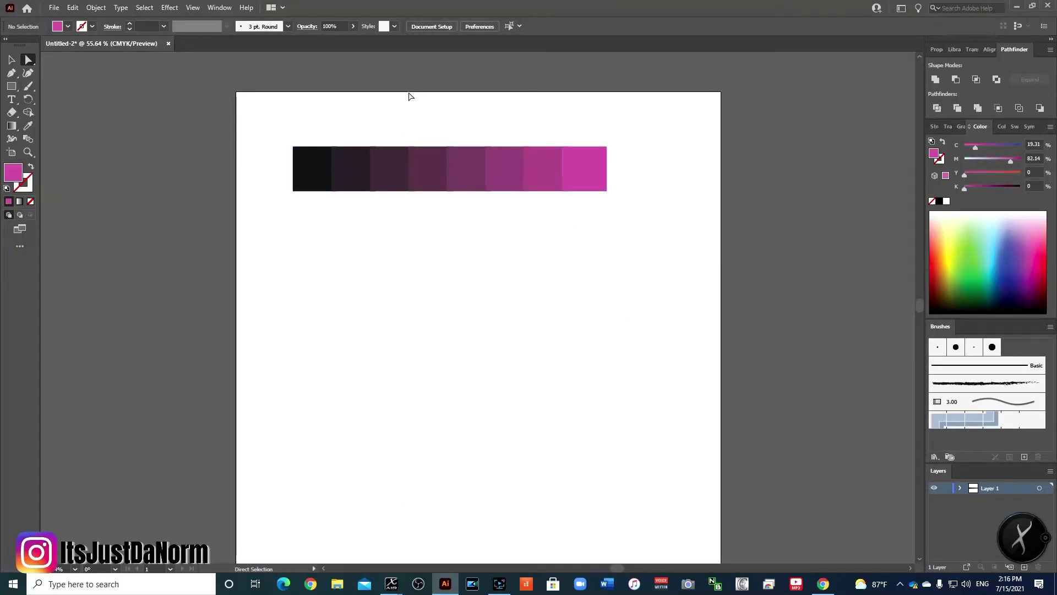
left_click_drag(280, 126, 613, 272)
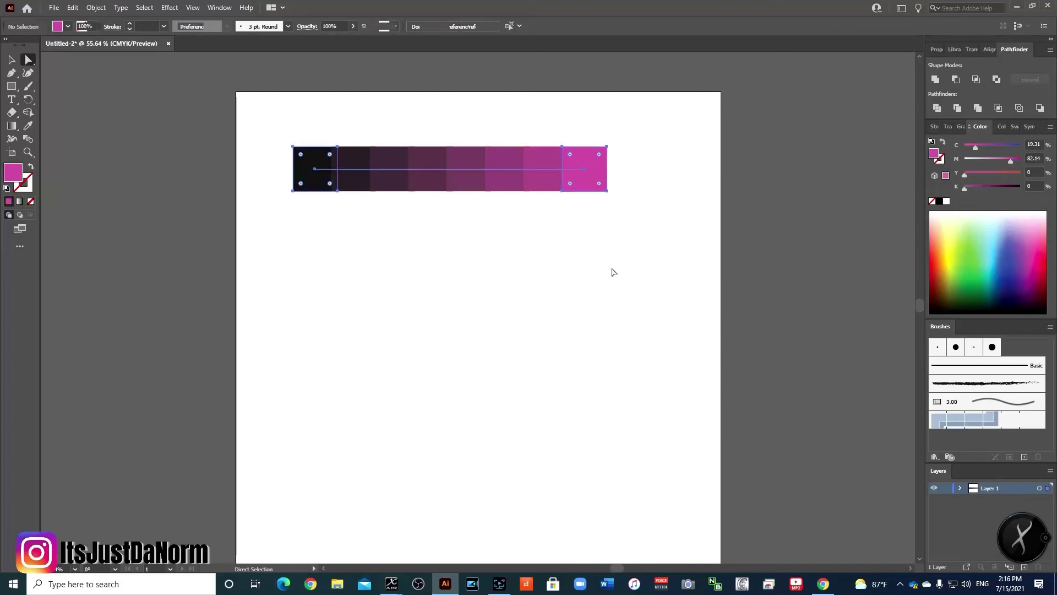
left_click(507, 266)
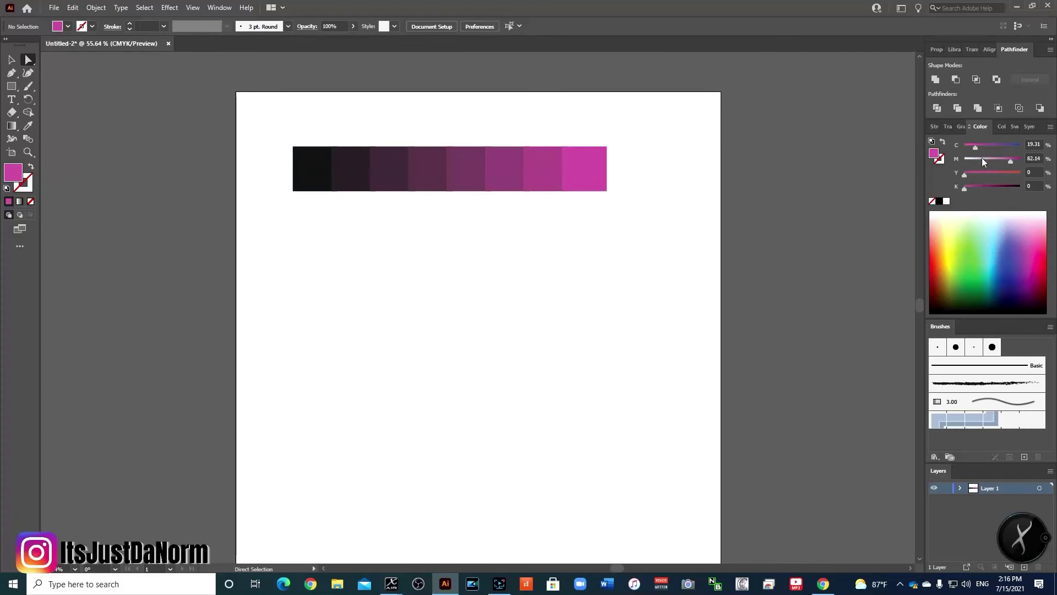
Step: Start saving the document's swatches as a library file in the "my swatches" folder on the 250 SSD (B:) drive
left_click(1011, 128)
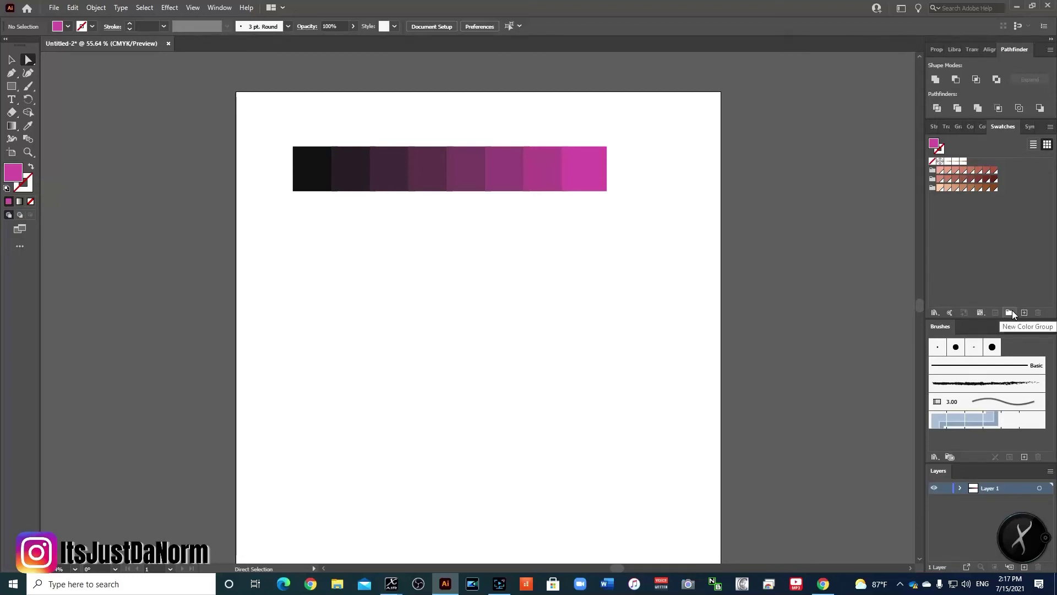
left_click(937, 312)
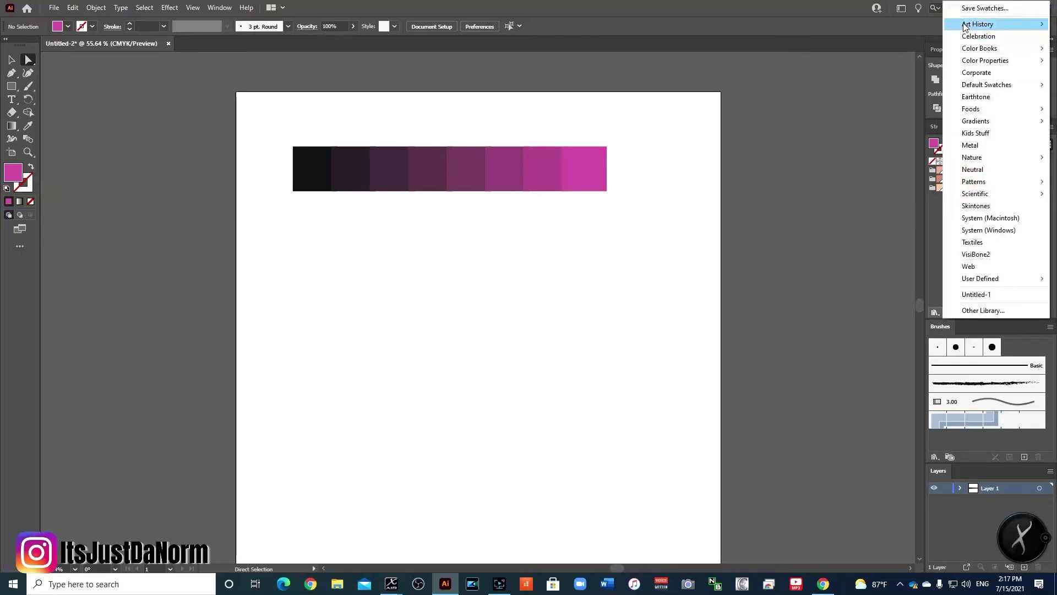
left_click(982, 9)
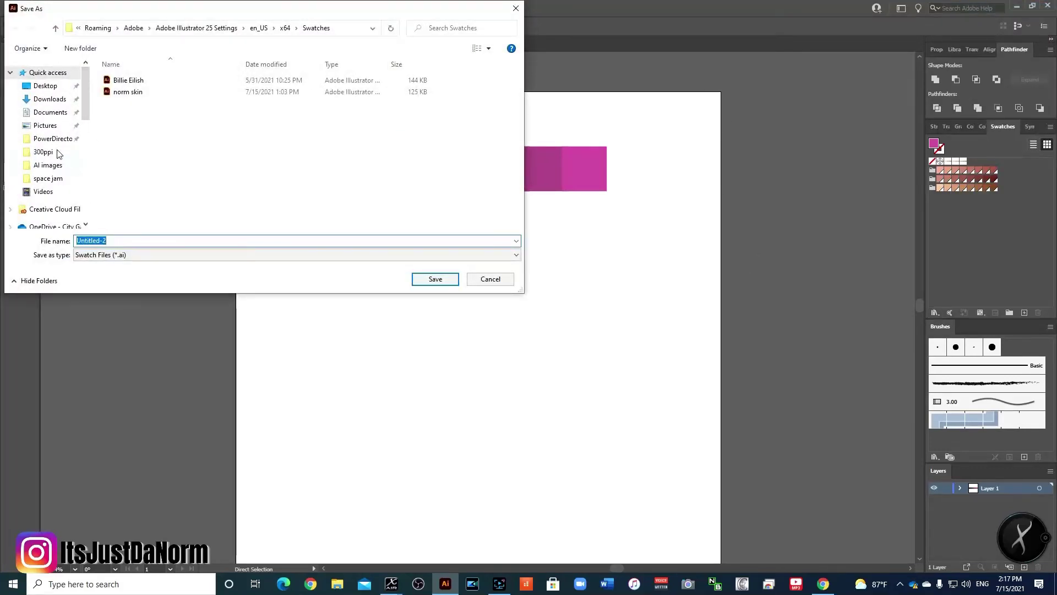
scroll(64, 183, "down", 1)
scroll(64, 181, "down", 1)
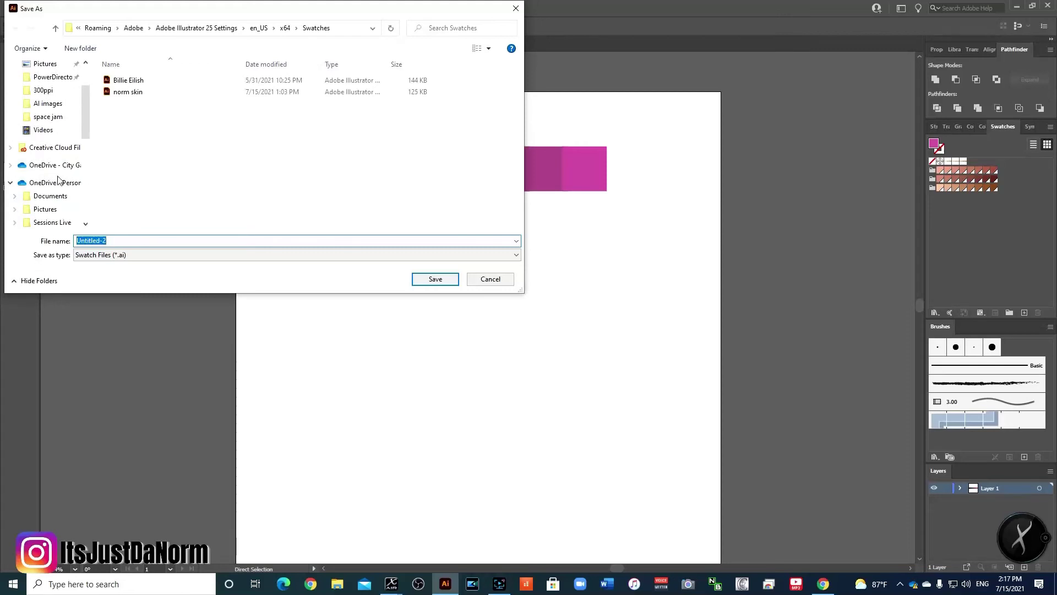
scroll(49, 165, "up", 2)
scroll(51, 141, "down", 4)
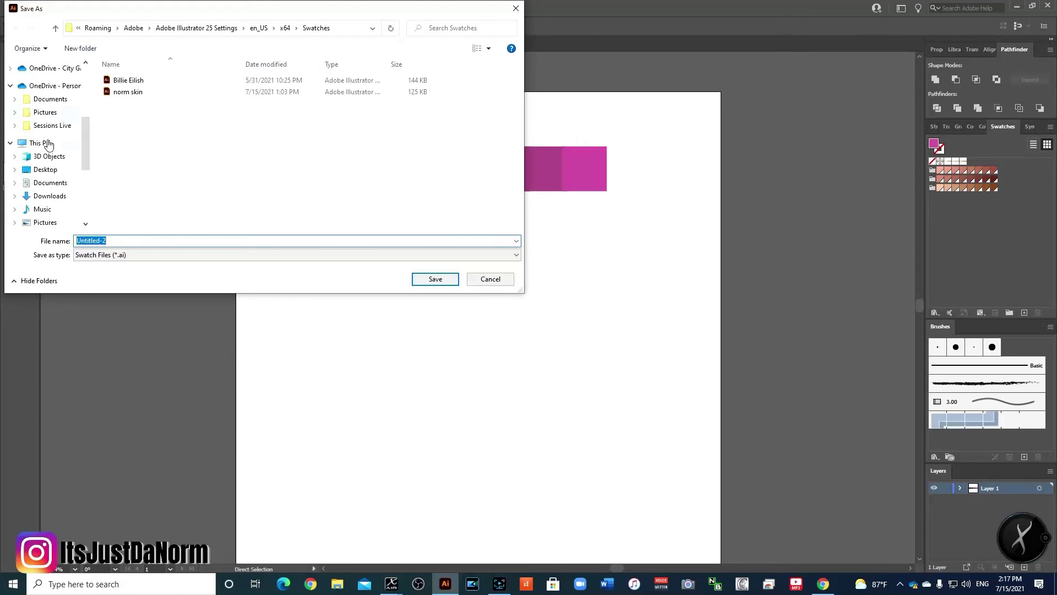
scroll(48, 143, "down", 2)
left_click(50, 157)
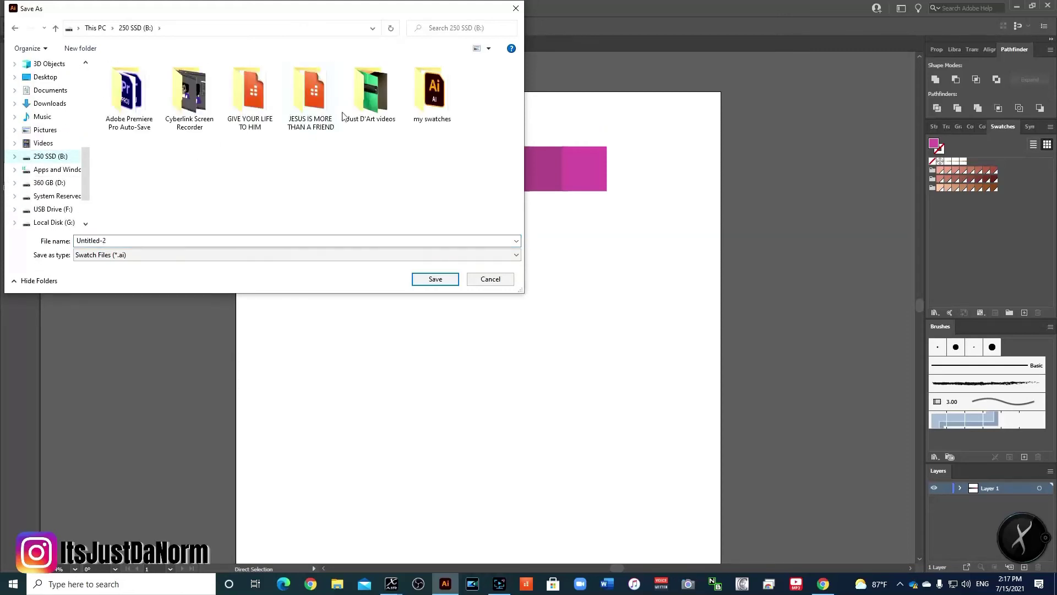
double_click(424, 101)
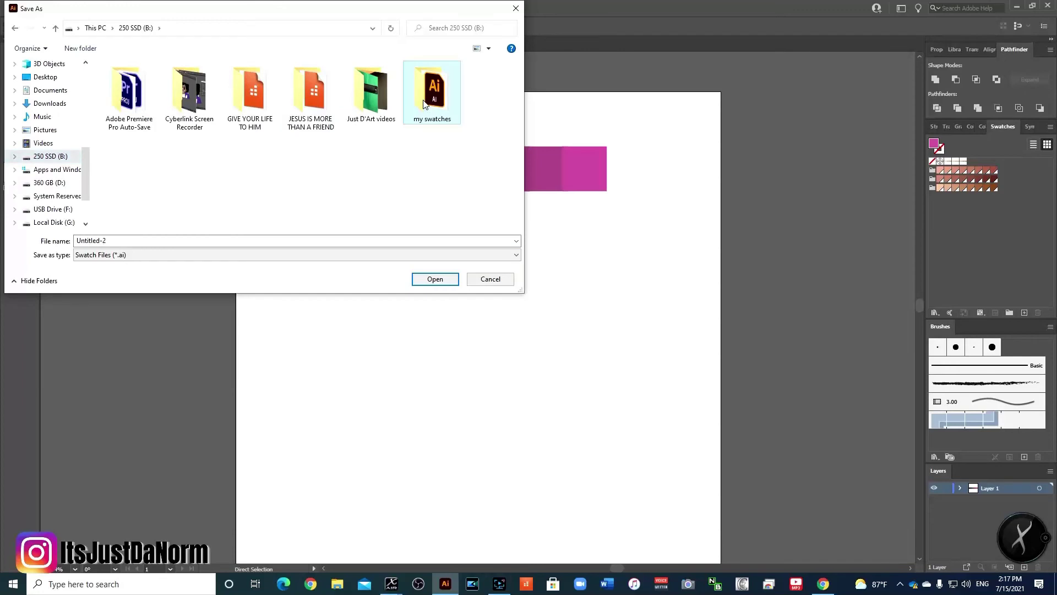
Step: Name the swatch library file "JustDaNorm Skin tones" and save it as a Swatch Files (*.ai) file
left_click(144, 240)
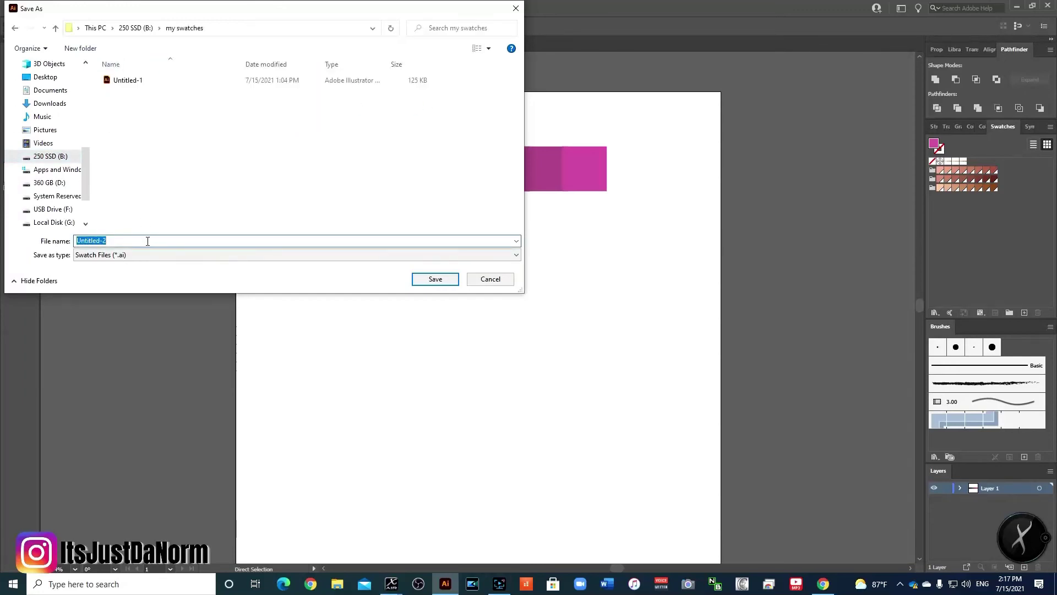
type("JustDaNorm Skin tones")
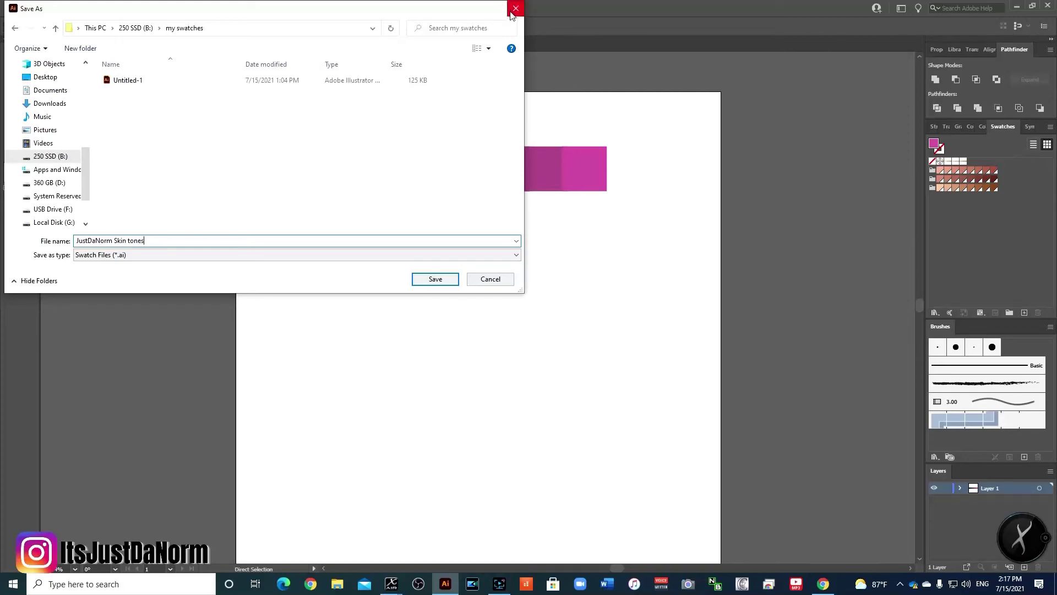
left_click(448, 279)
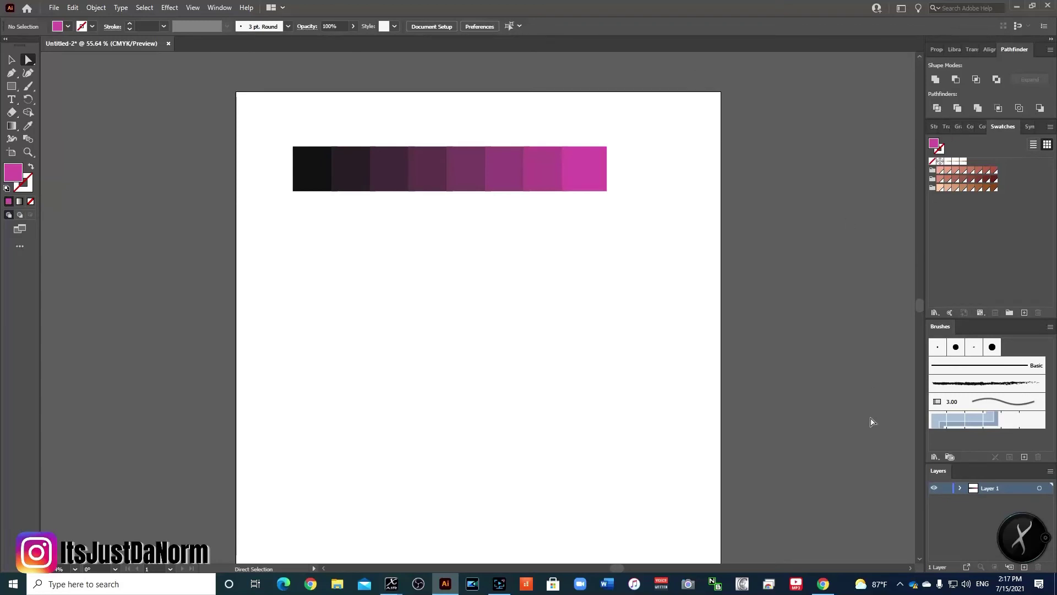
Step: Close the blend document without saving and create a new document from the most recent custom preset
left_click(54, 8)
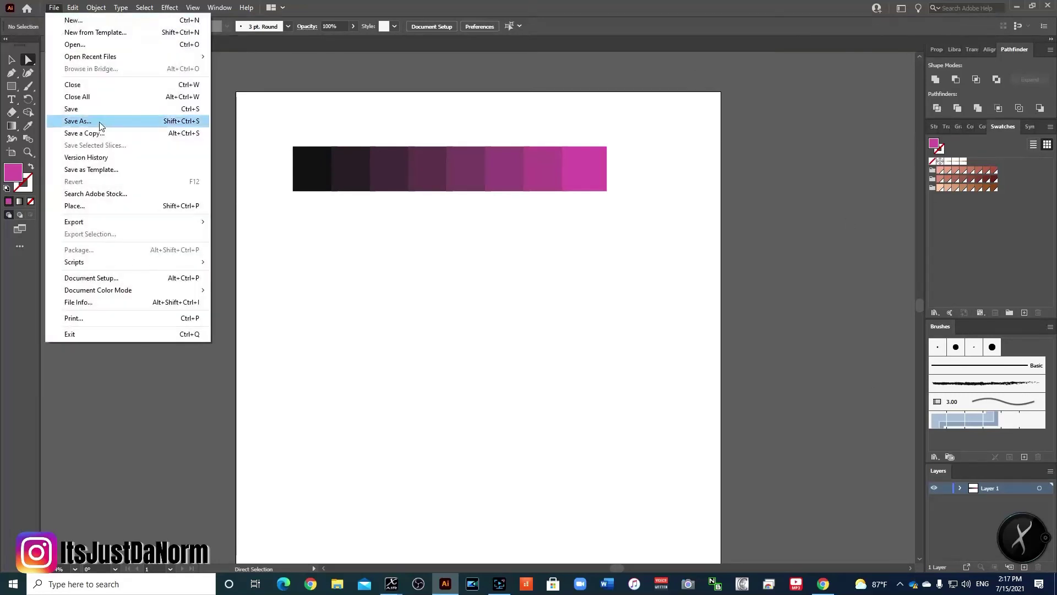
left_click(102, 86)
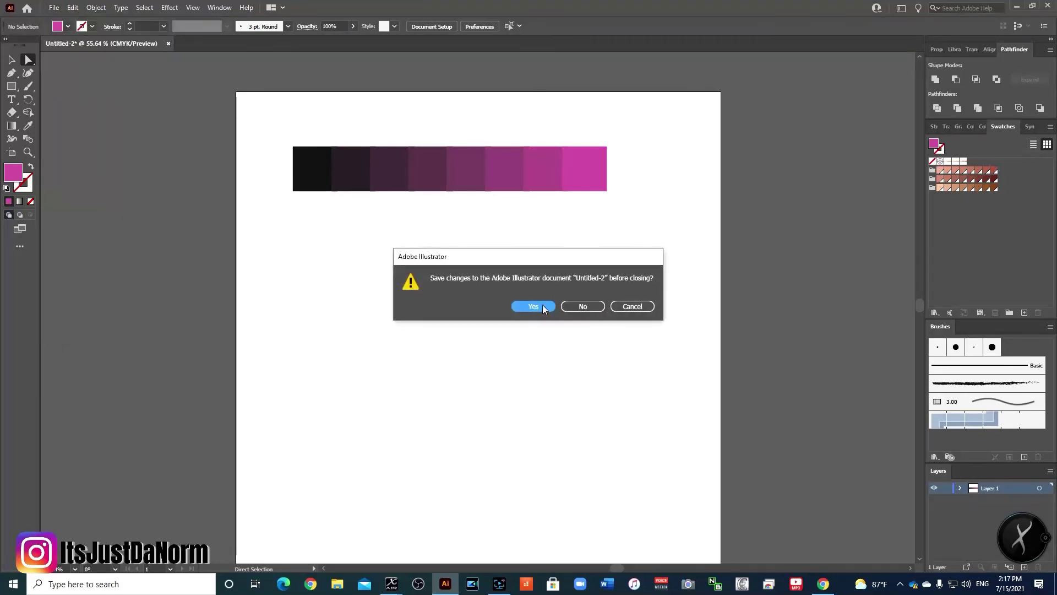
left_click(589, 307)
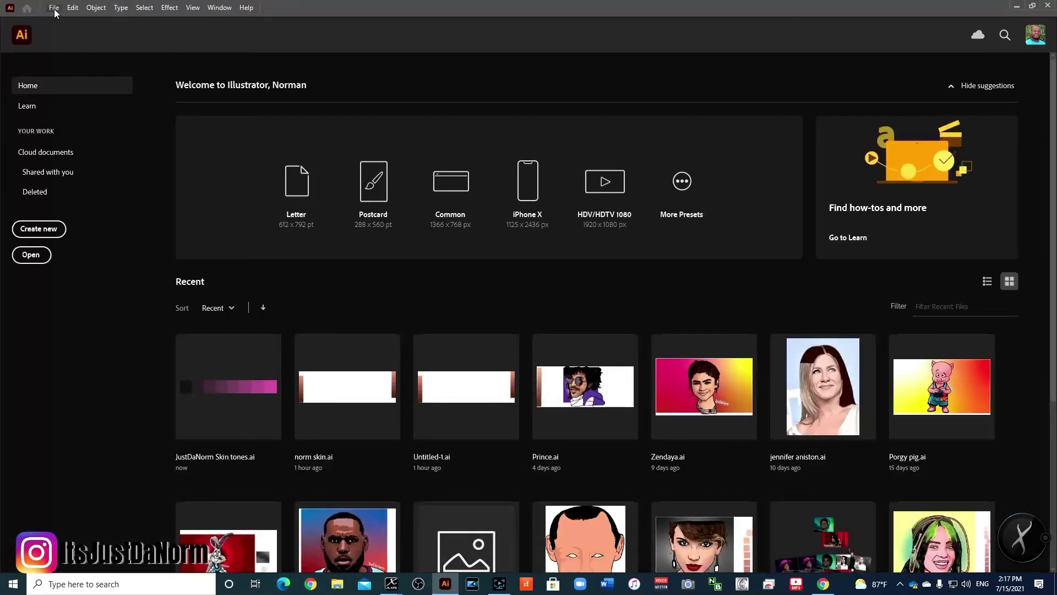
left_click(34, 231)
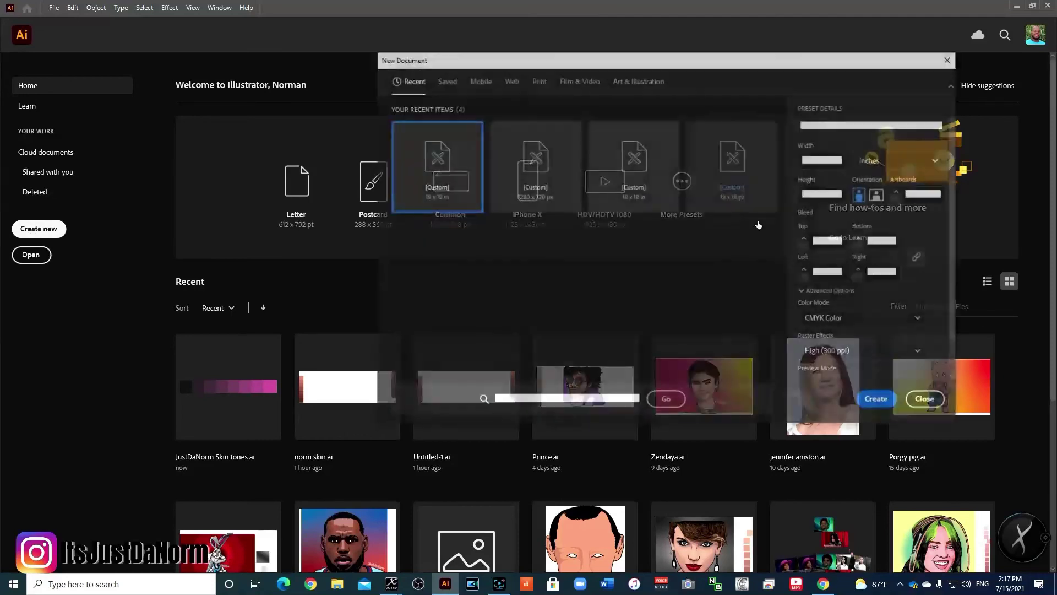
left_click(875, 397)
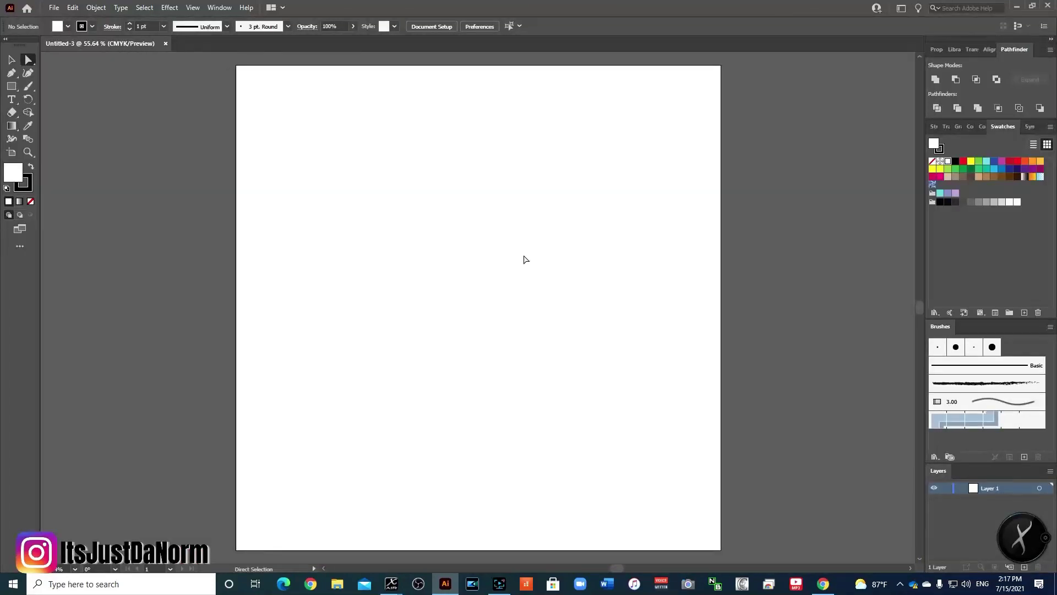
Step: Load the "JustDaNorm Skin tones" swatch library from "my swatches" on the B: drive and dock it in the same group as the document swatches
left_click(936, 312)
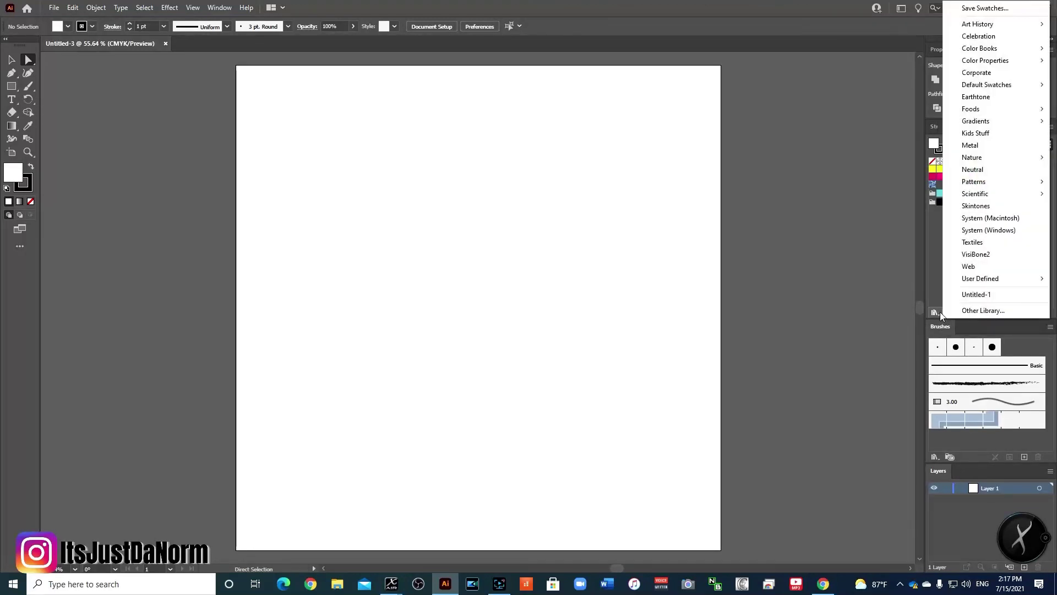
left_click(964, 311)
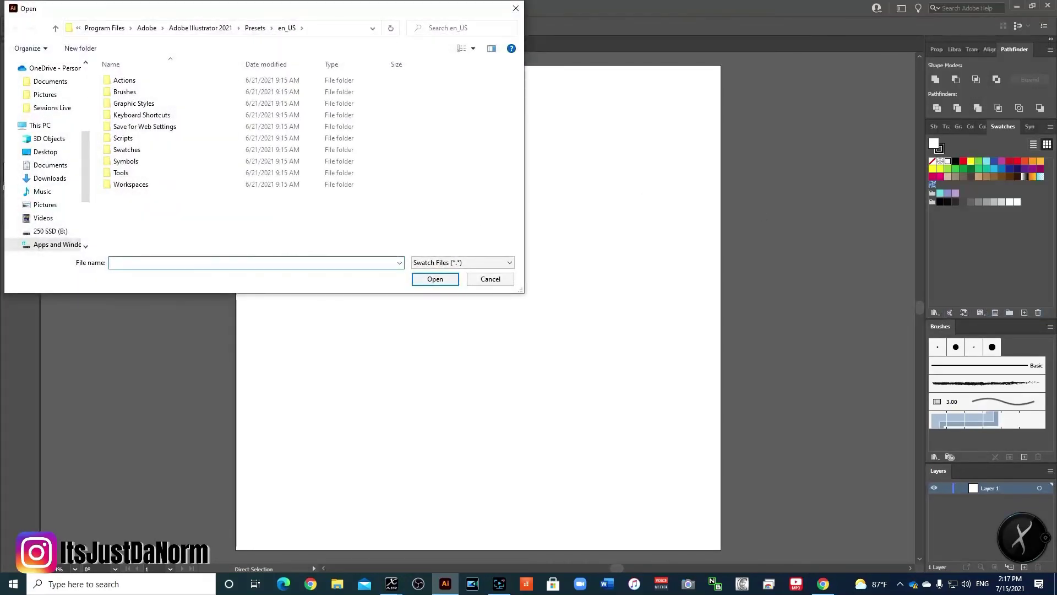
left_click(75, 233)
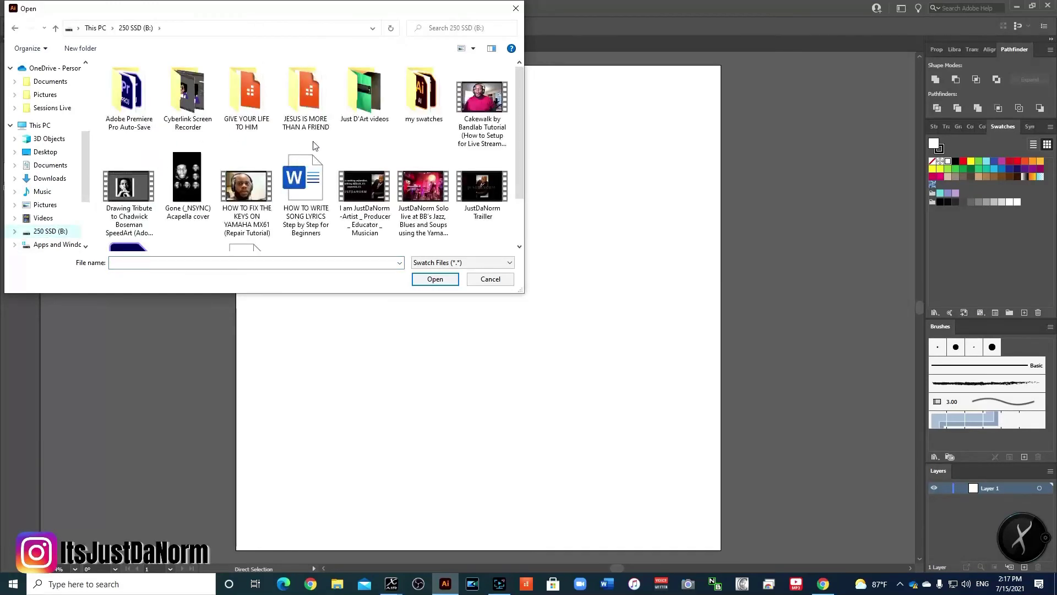
double_click(424, 94)
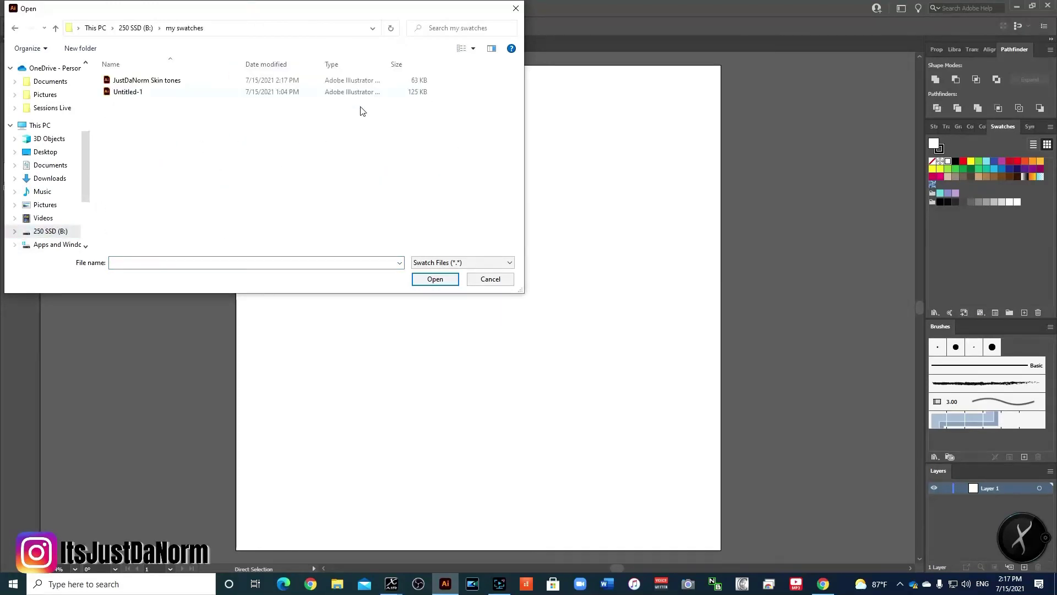
left_click(142, 81)
left_click(435, 279)
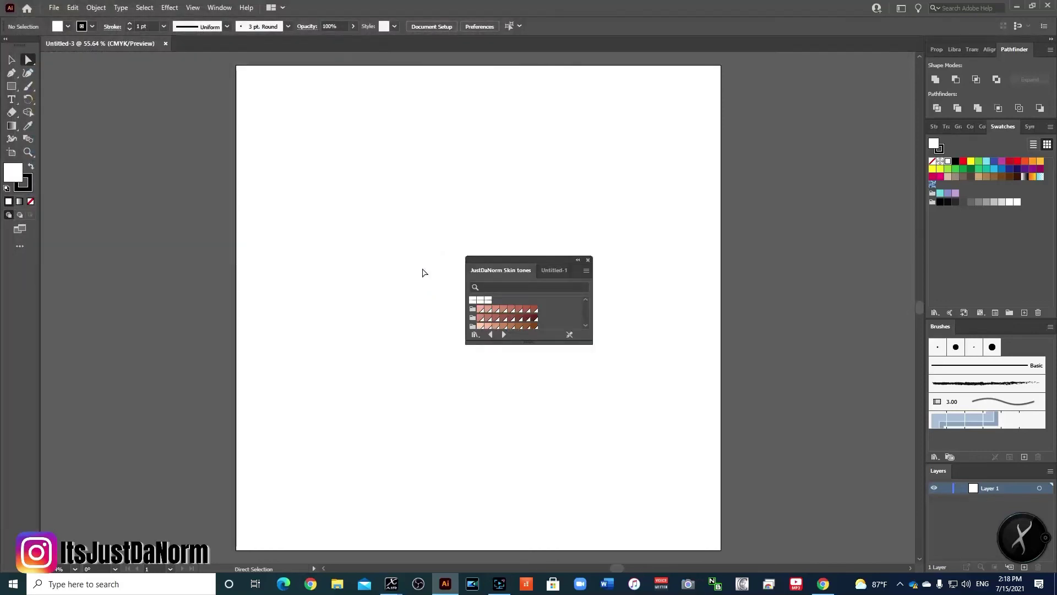
left_click_drag(540, 264, 986, 123)
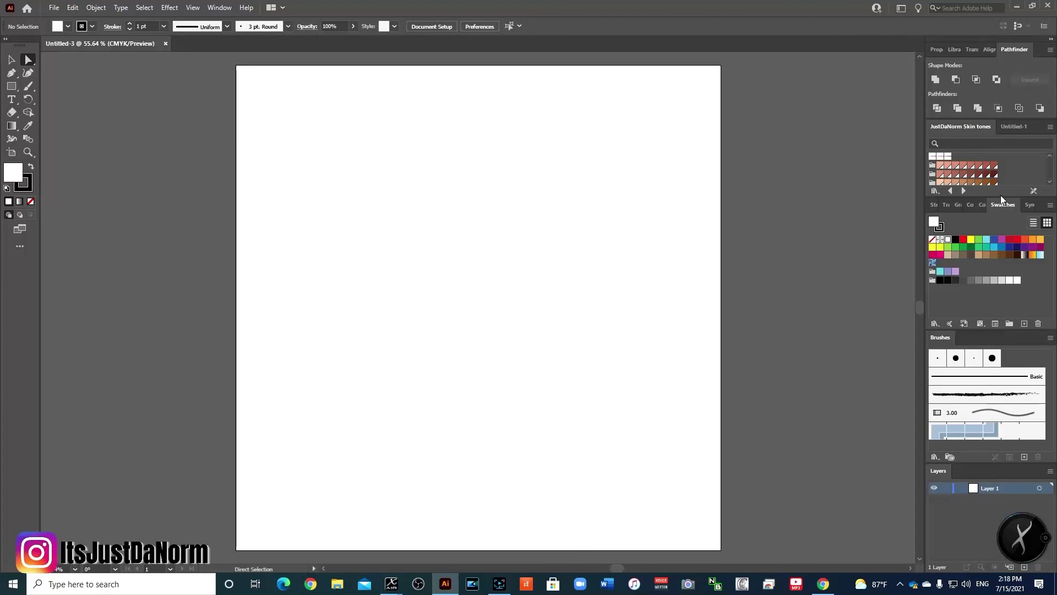
left_click_drag(964, 132, 995, 203)
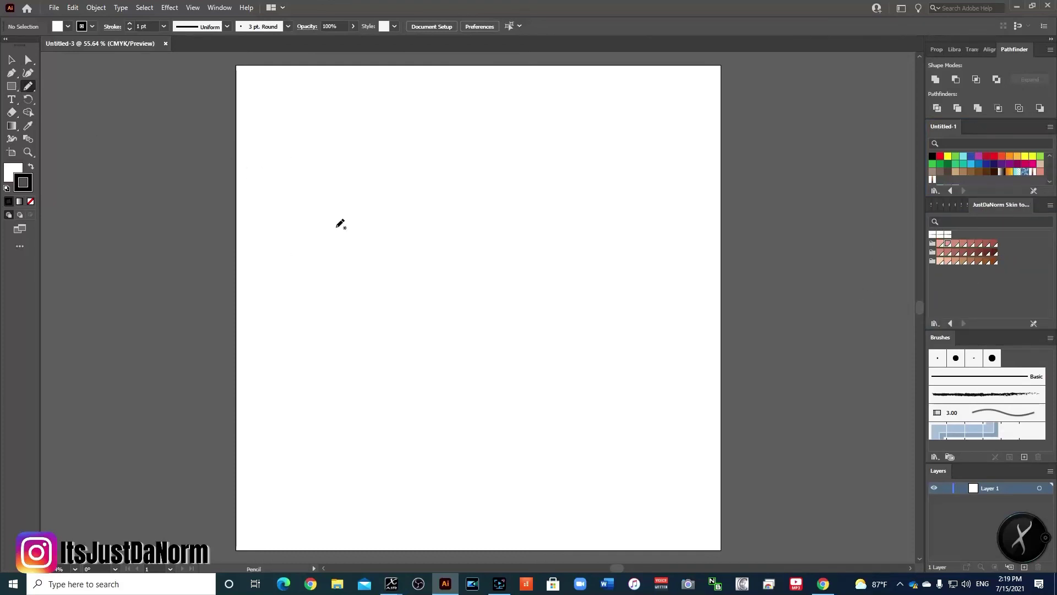
Step: Draw a freehand Pencil square about 1.7 by 1.6 in, filled with the first skin group's lightest swatch and no stroke
left_click(941, 244)
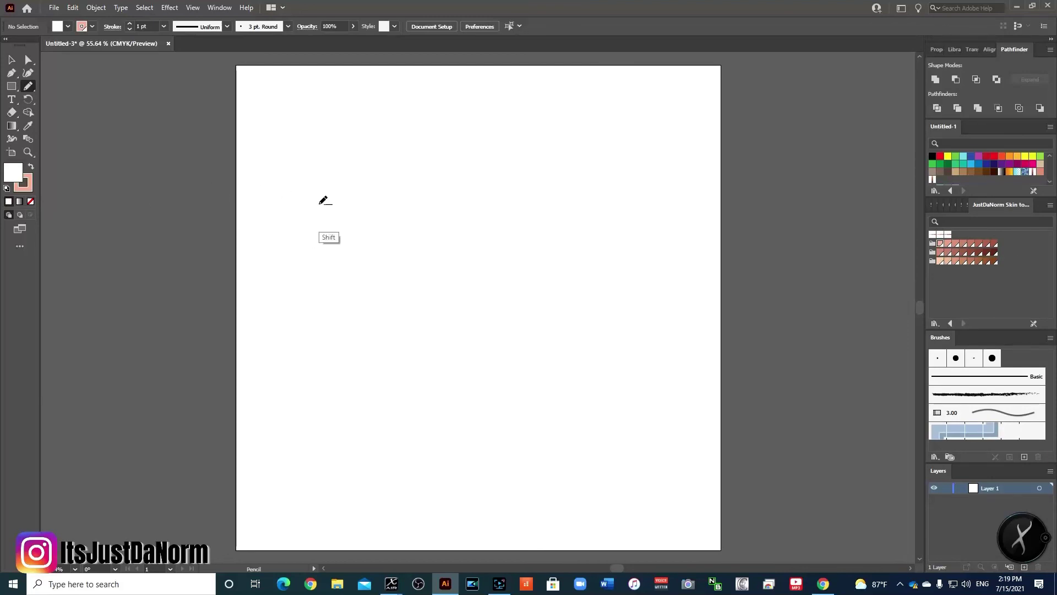
key("shift+x")
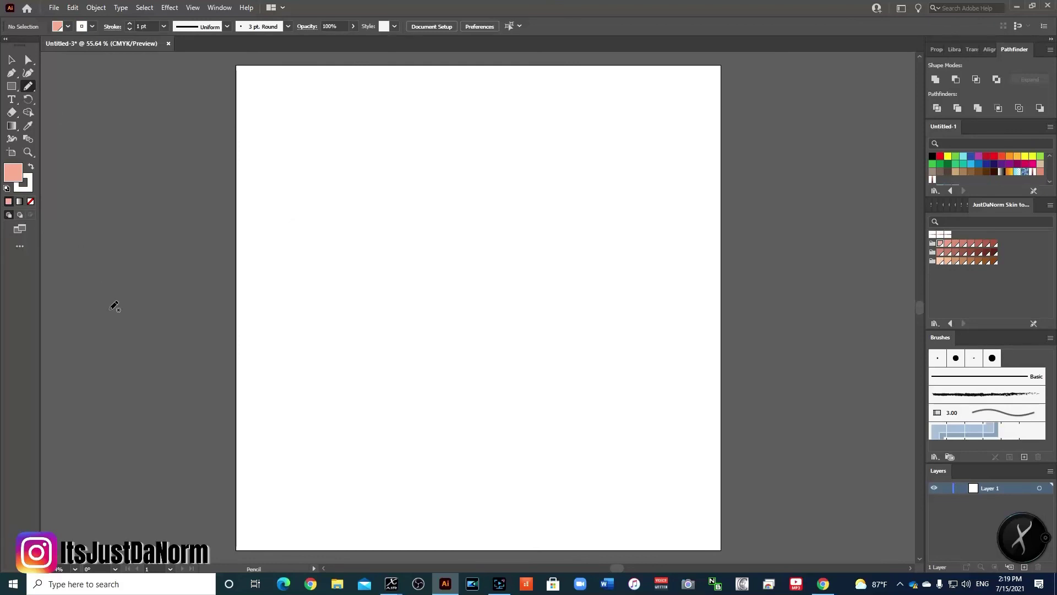
left_click(26, 188)
left_click(32, 203)
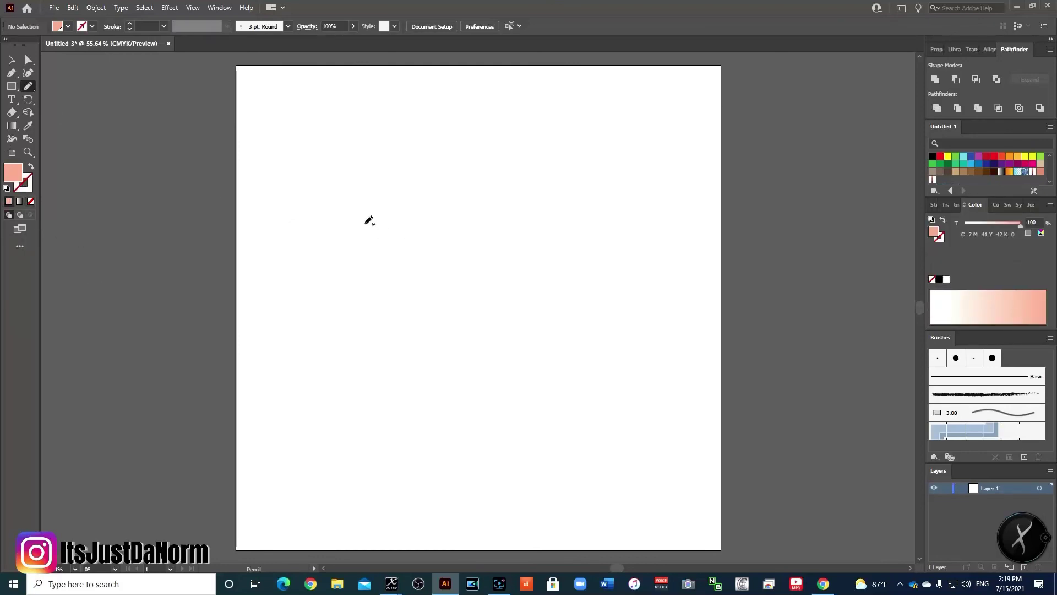
mouse_move(359, 198)
left_mouse_down()
mouse_move(401, 199)
mouse_move(401, 237)
mouse_move(358, 238)
mouse_move(360, 198)
left_mouse_up()
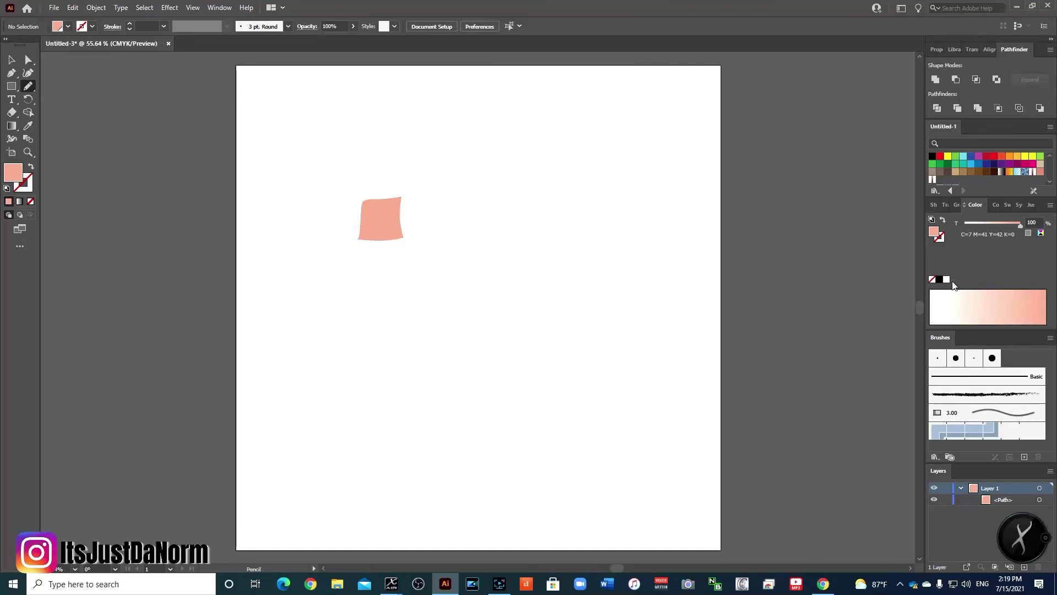
Step: Bring the skin-tone library back into view and duplicate the peach square three times in a row to its right
left_click(1032, 206)
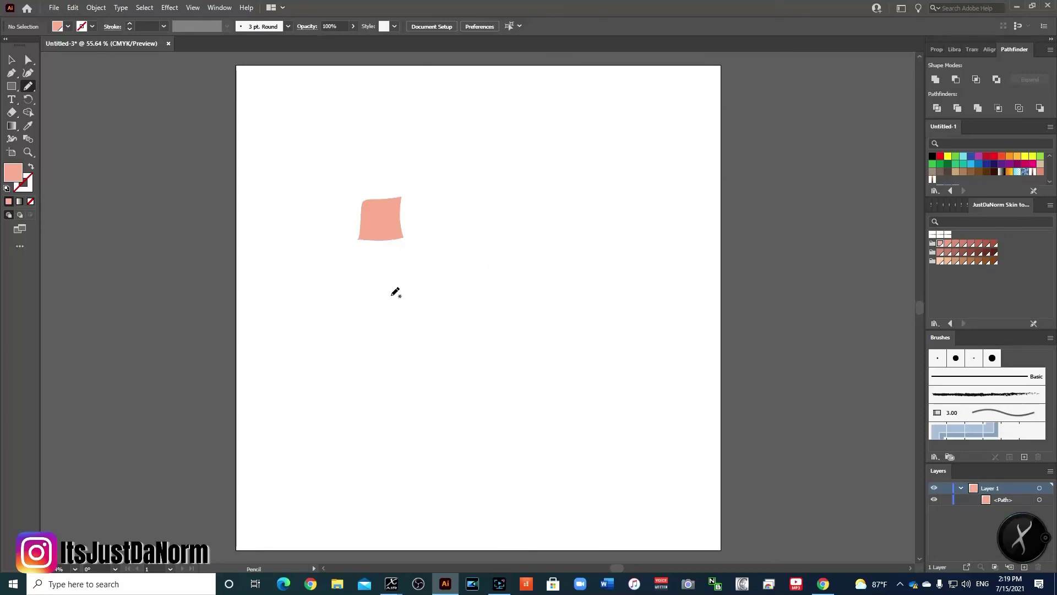
key("v")
left_click_drag(385, 229, 514, 243)
left_click_drag(513, 243, 571, 255)
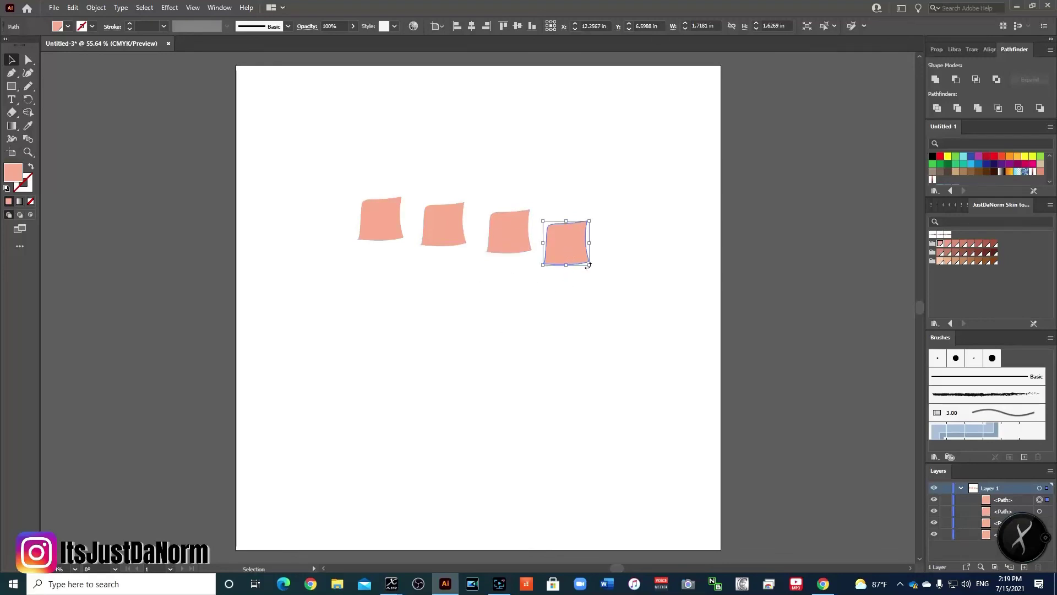
Step: Fill the second, third and fourth squares with the second, third and fourth swatches of the first skin-tone group, then deselect
left_click(448, 224)
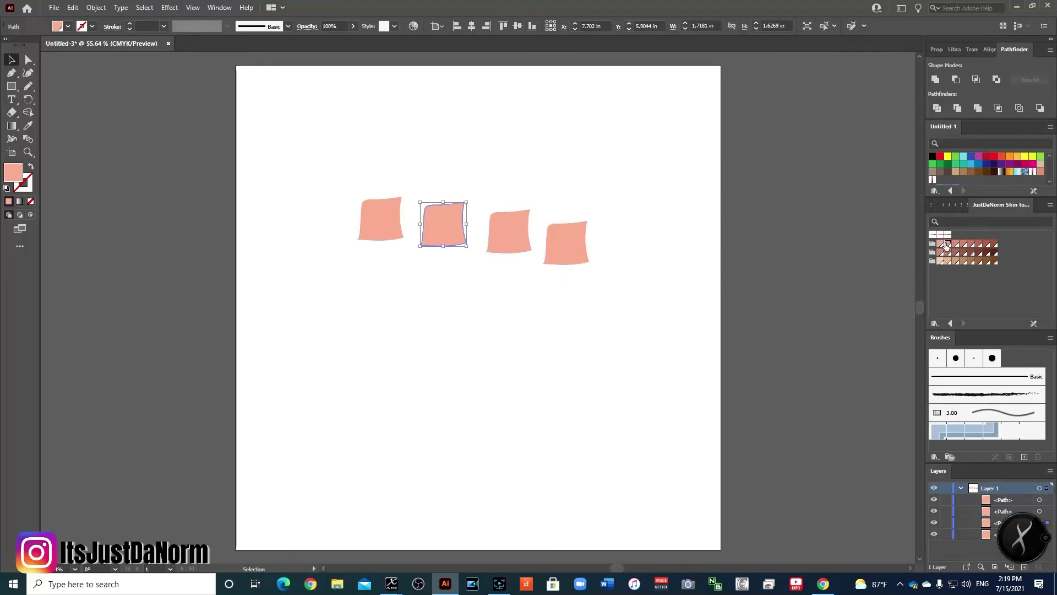
left_click(946, 245)
left_click(512, 232)
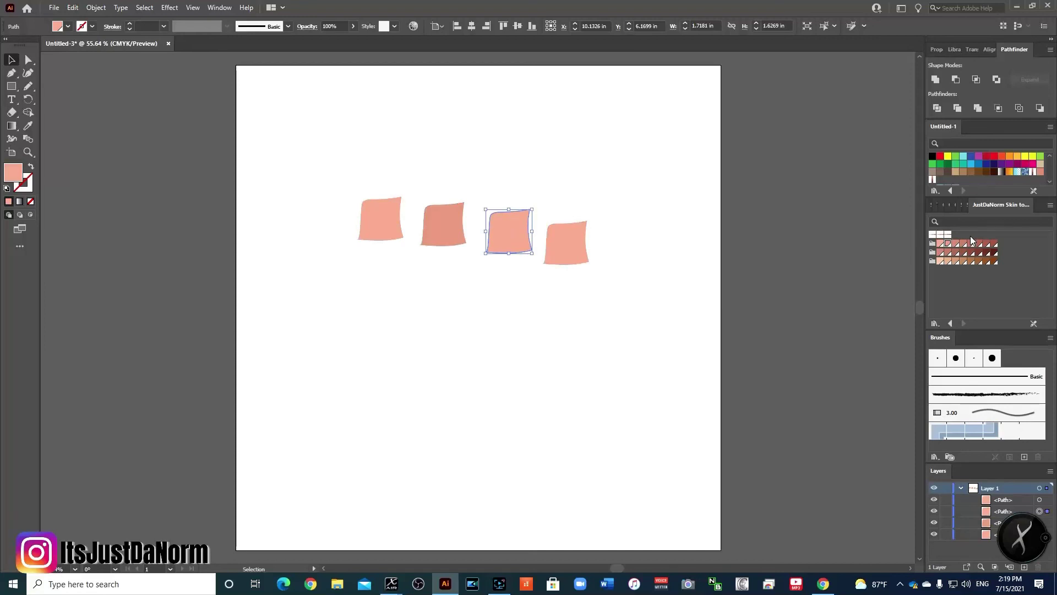
left_click(956, 244)
left_click(578, 241)
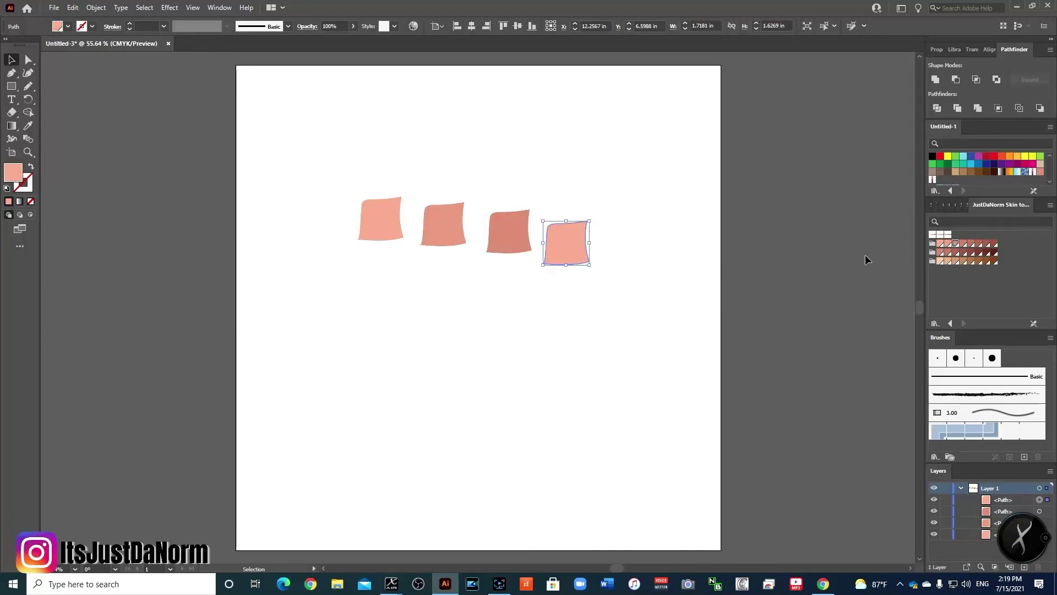
left_click(963, 244)
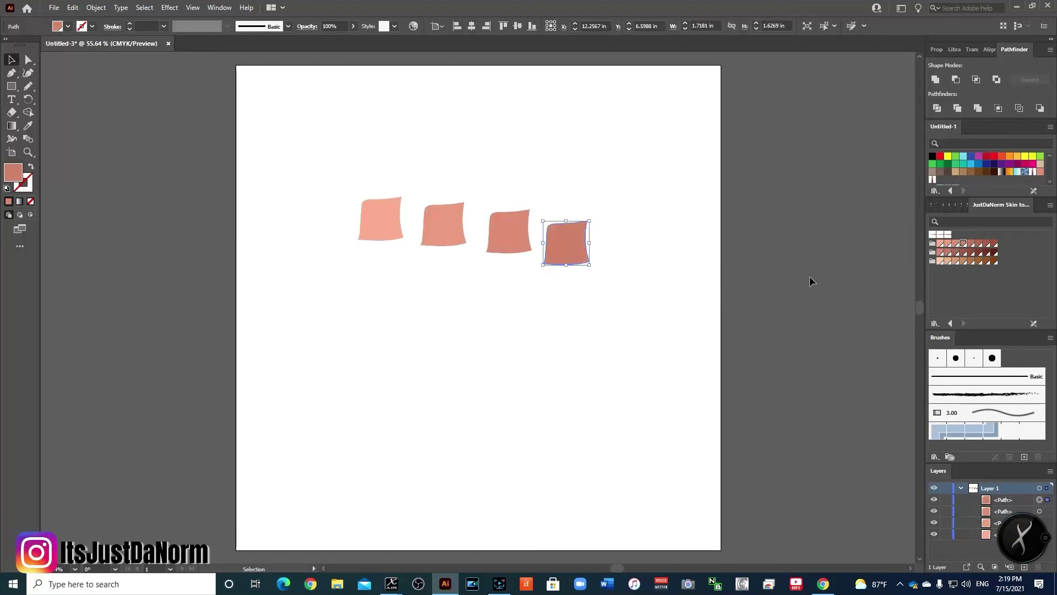
left_click(665, 174)
Step: Move the three darker squares over the first one in a stepped, overlapping stack from lightest to darkest, and collapse Layer 1
left_click_drag(450, 229, 397, 229)
left_click_drag(500, 240, 396, 239)
left_click_drag(549, 242, 406, 235)
left_click(527, 420)
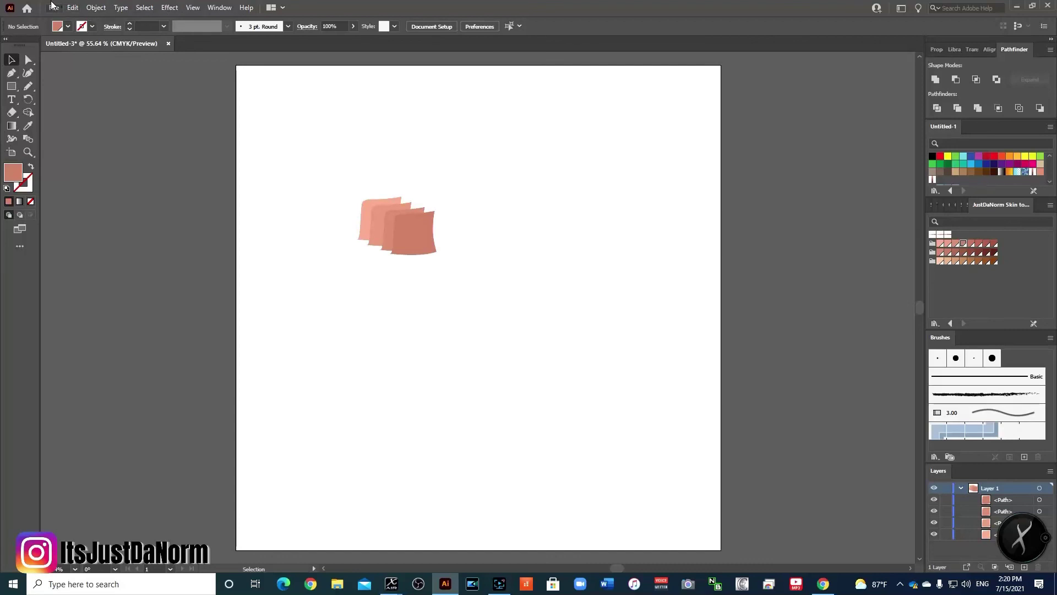
left_click(961, 488)
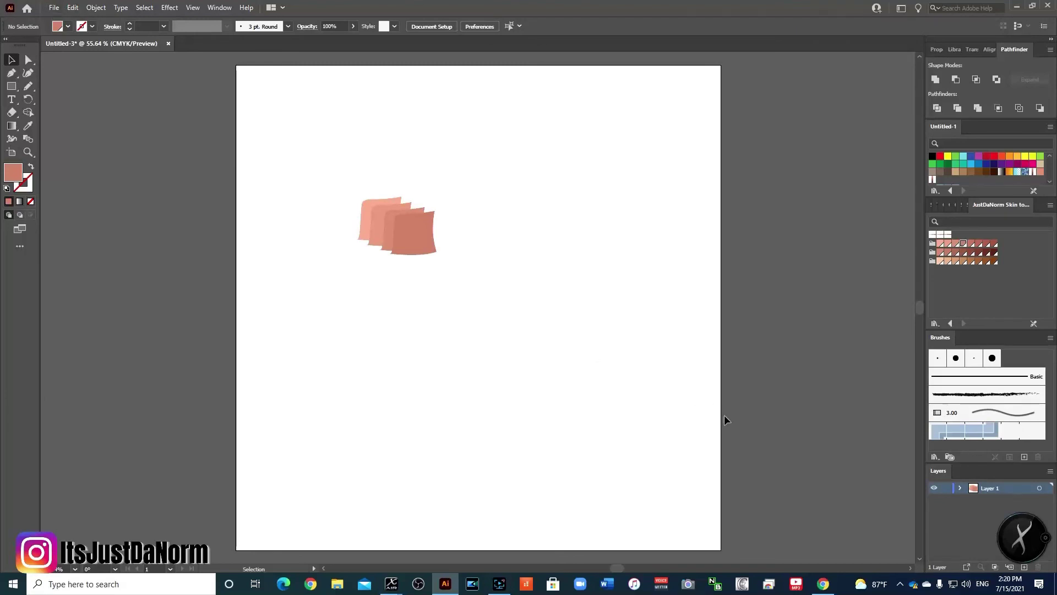
left_click(504, 590)
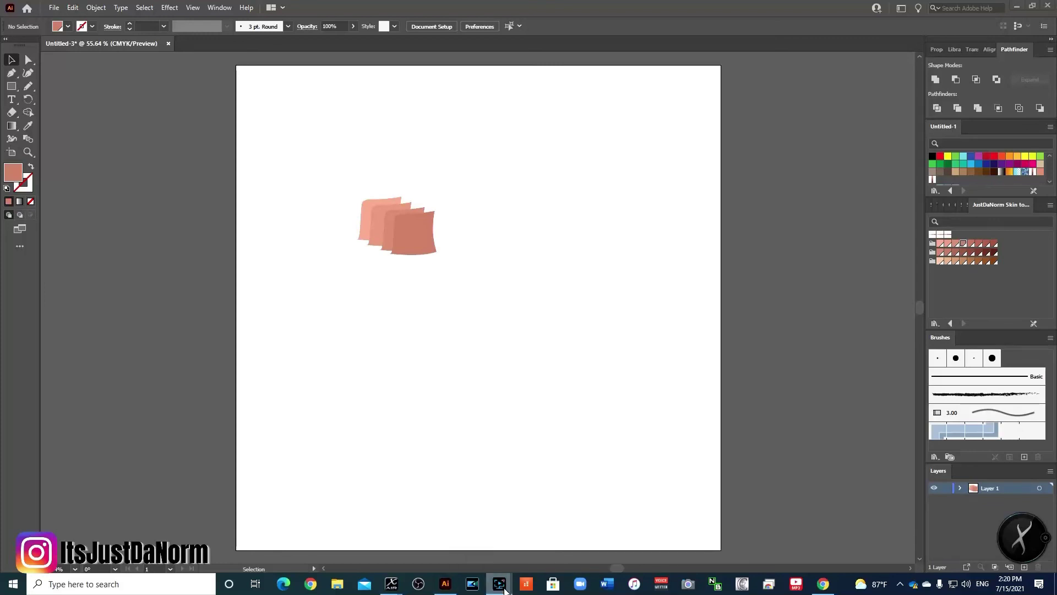